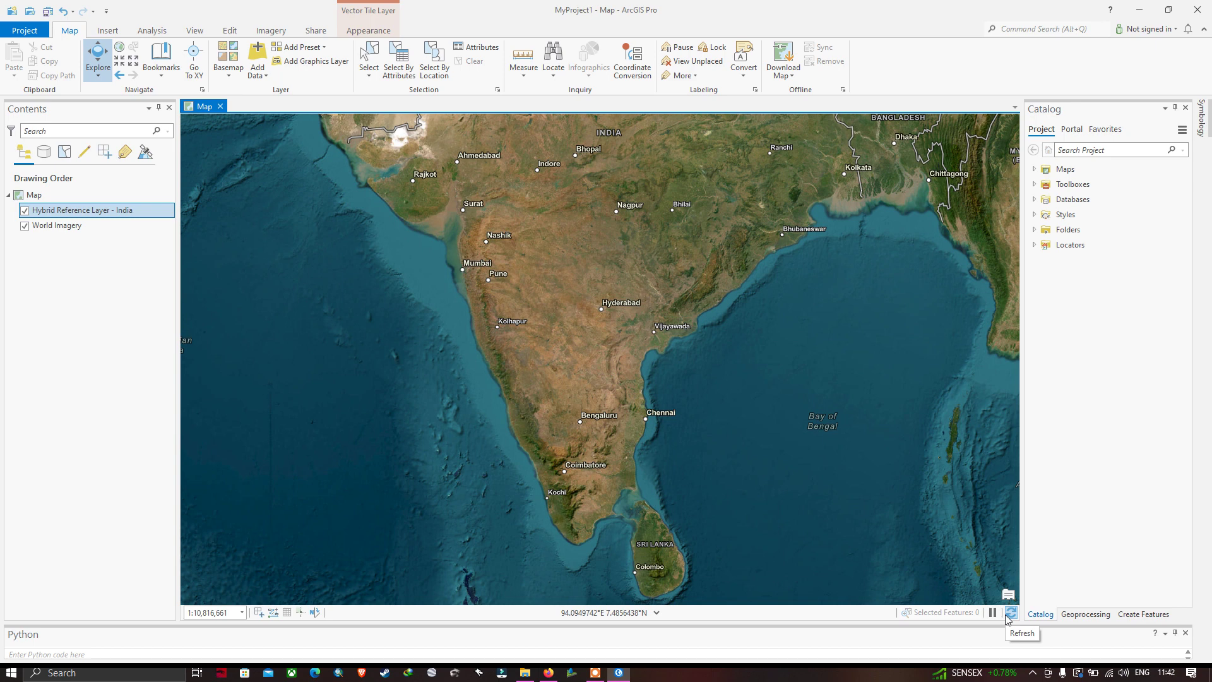
# - Nudge the India map slightly downward and bring up the View ribbon
pyautogui.click(1010, 612)
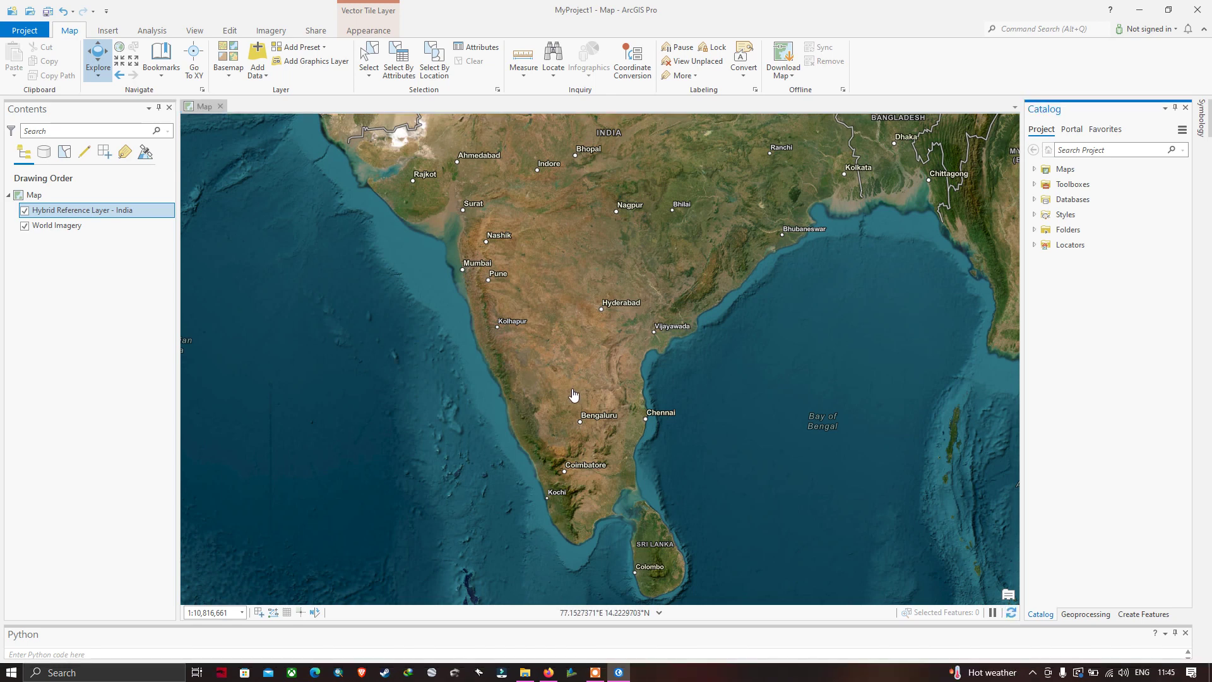
pyautogui.moveTo(600, 298); pyautogui.dragTo(599, 334)
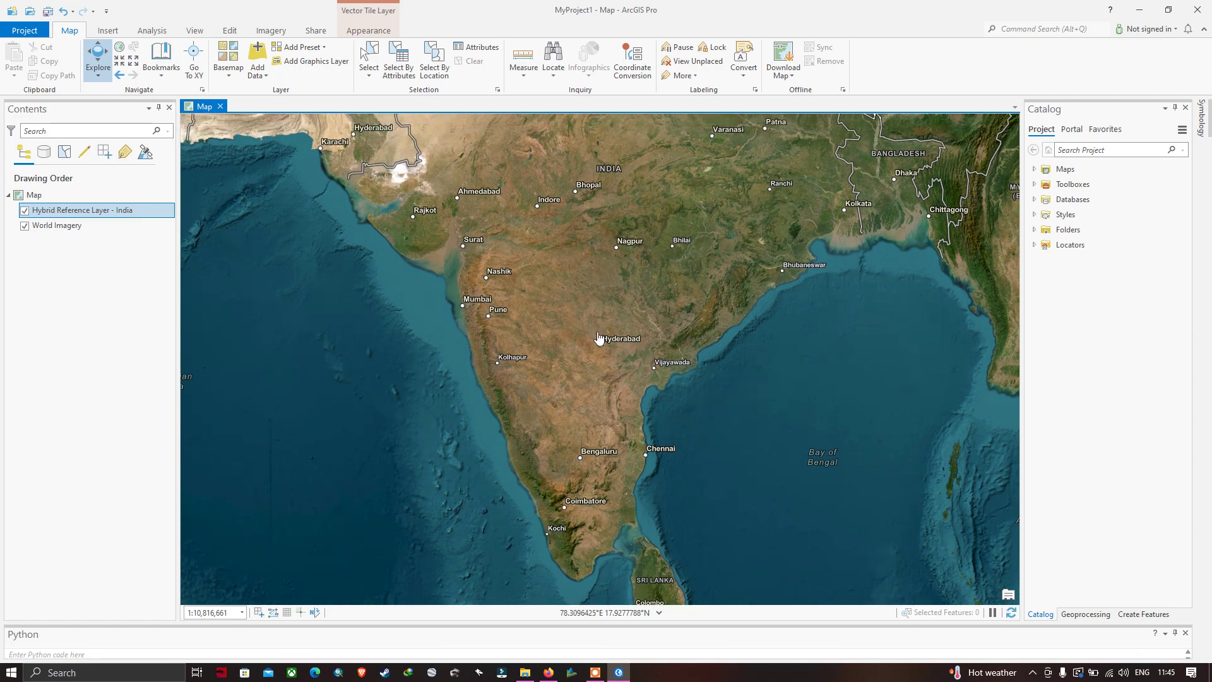
pyautogui.click(196, 35)
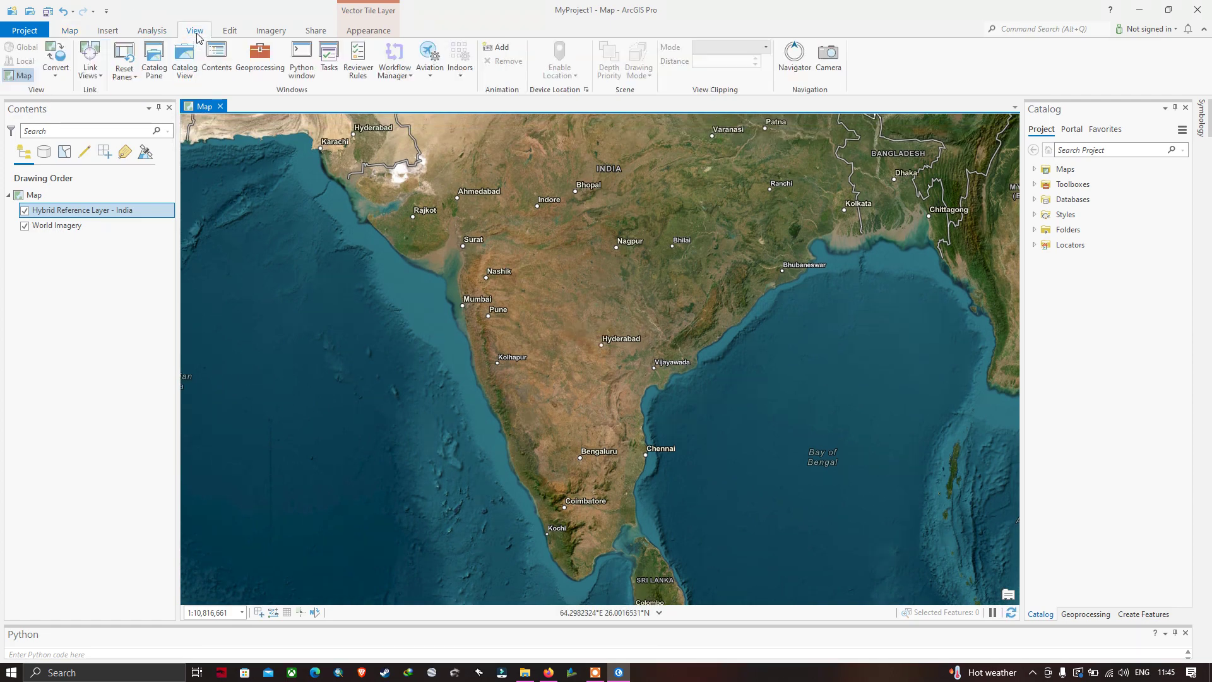
# - Open the Catalog pane and expand Folders > MyProject1 to reveal MyProject1.gdb
pyautogui.click(157, 74)
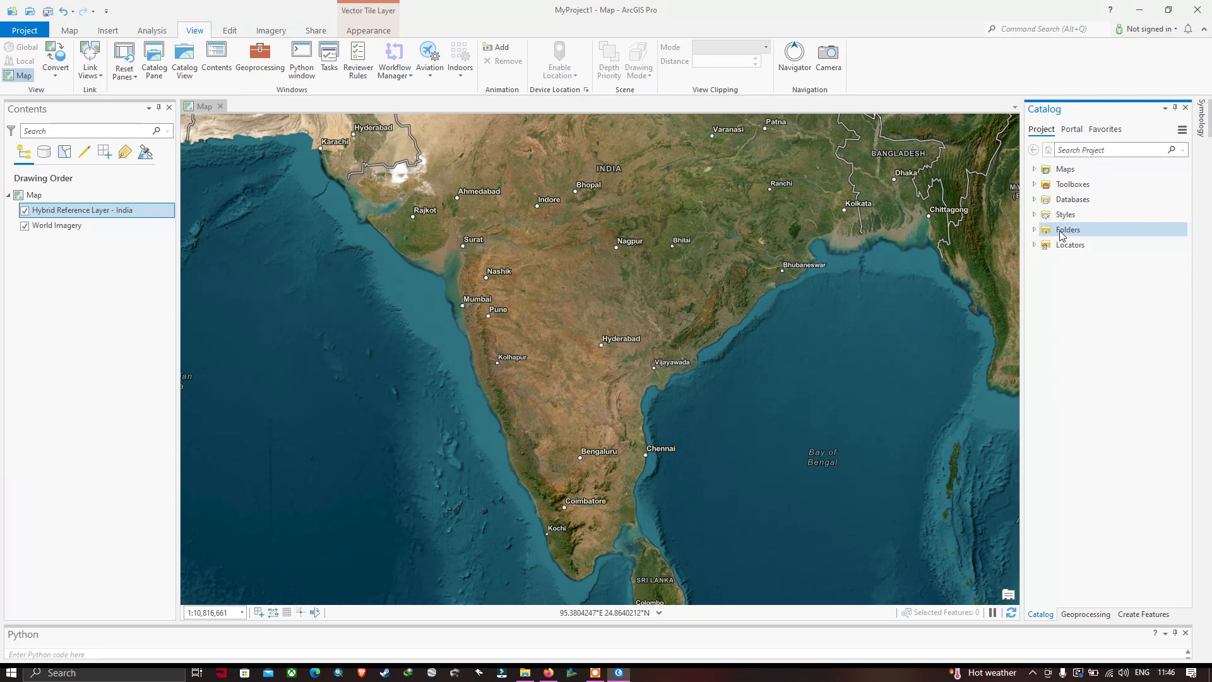
pyautogui.click(1035, 231)
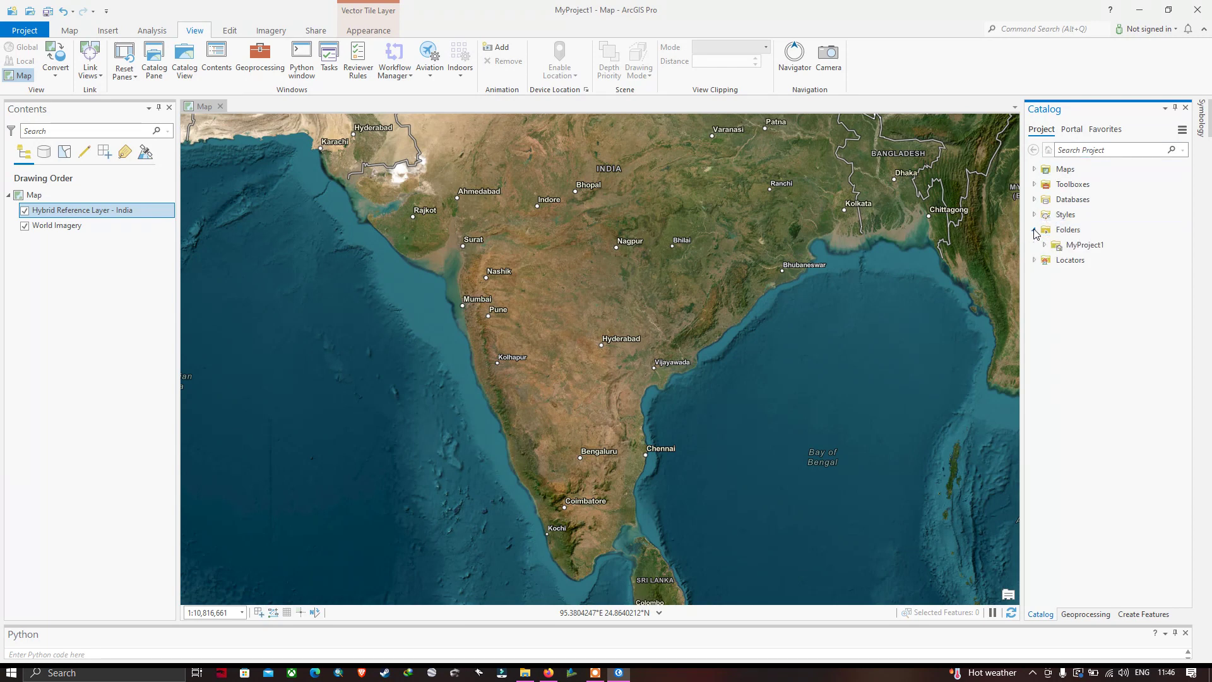
pyautogui.click(1043, 244)
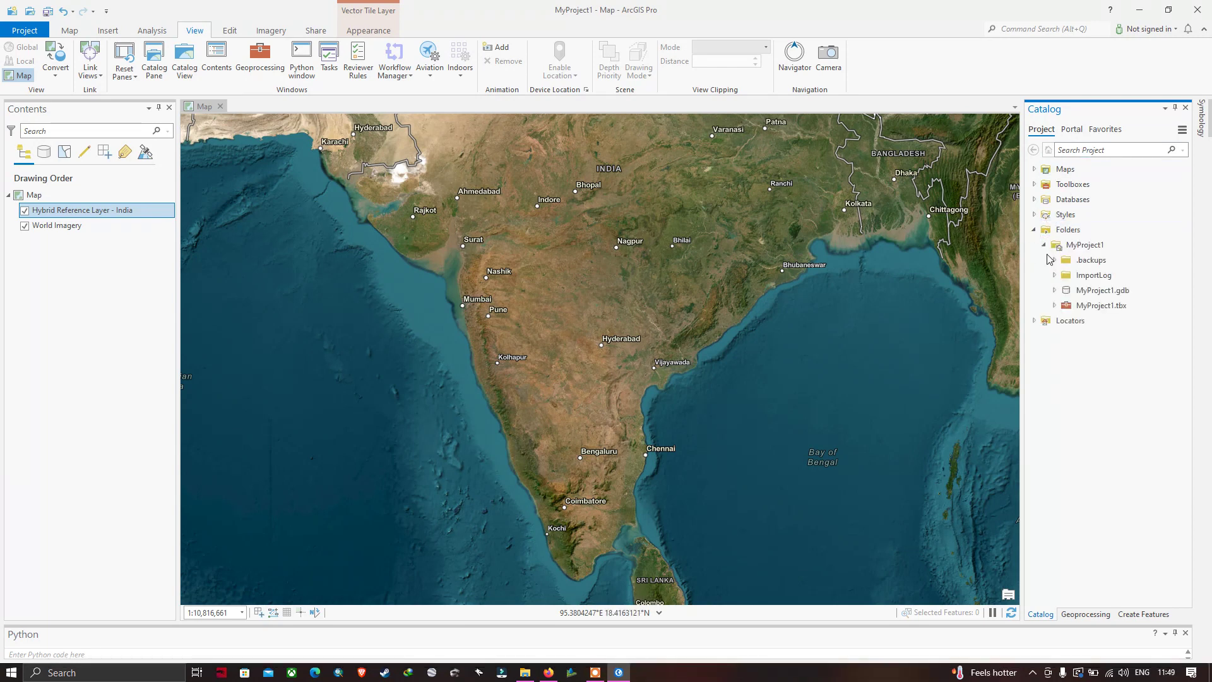
pyautogui.click(1058, 247)
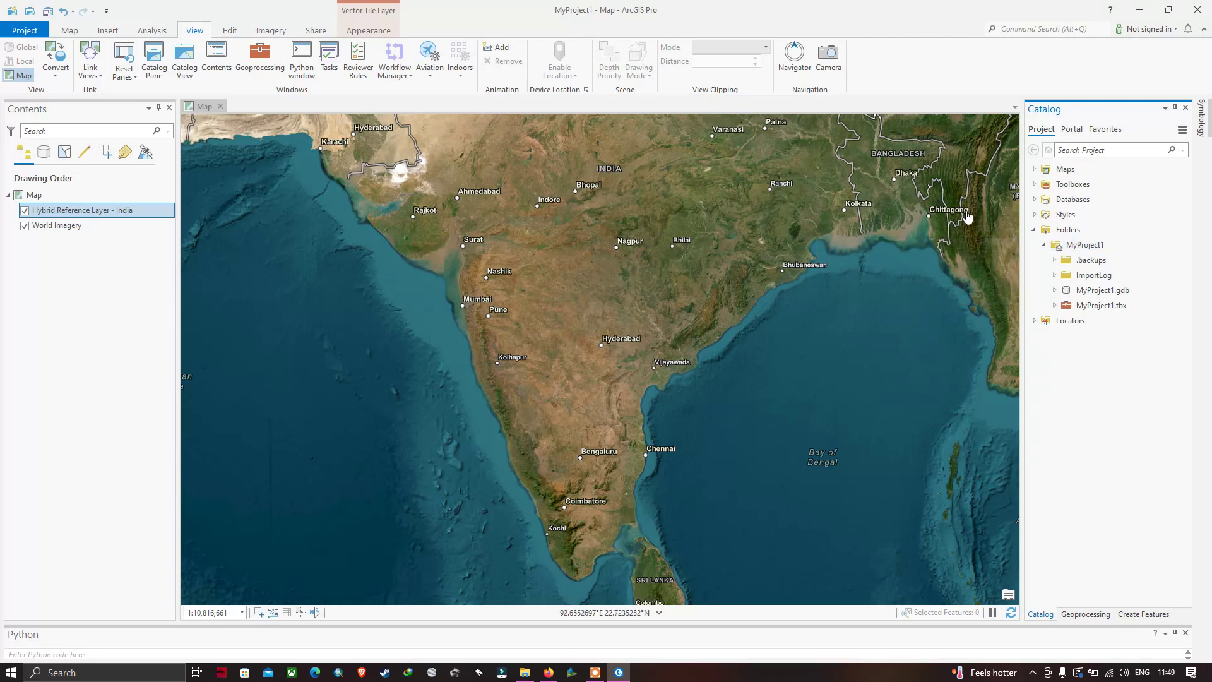
# - Start a new feature class in MyProject1.gdb via New > Feature Class
pyautogui.click(1089, 296)
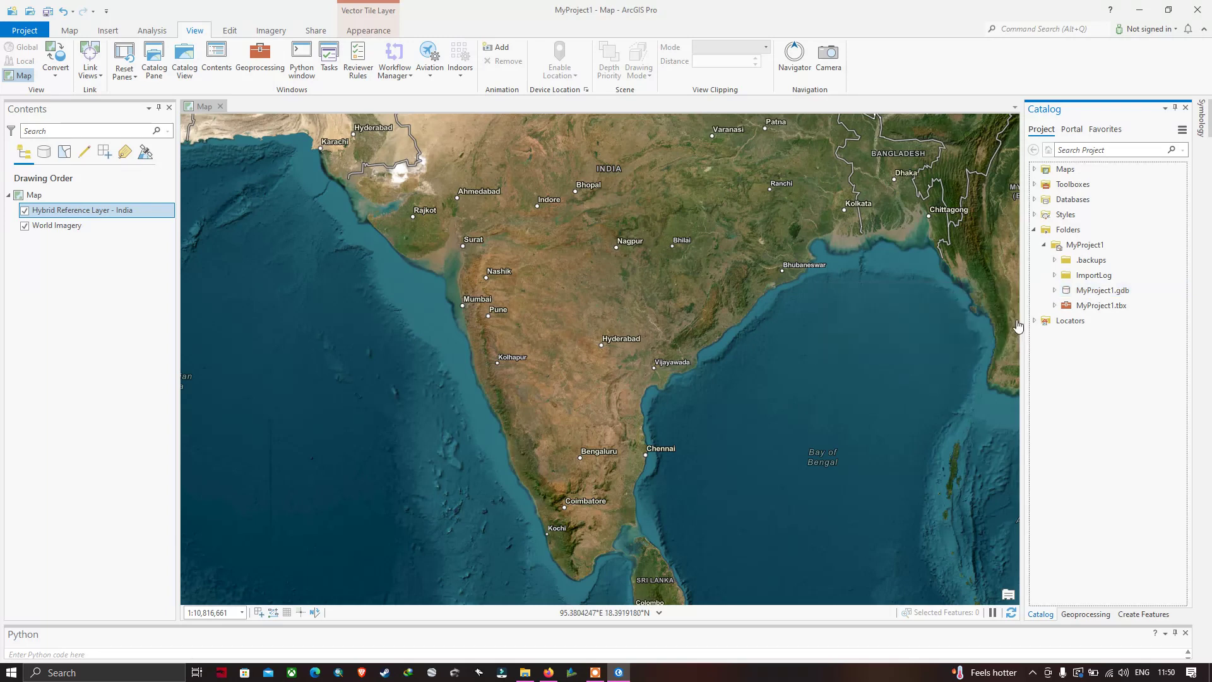
pyautogui.rightClick(1101, 293)
pyautogui.moveTo(1066, 347)
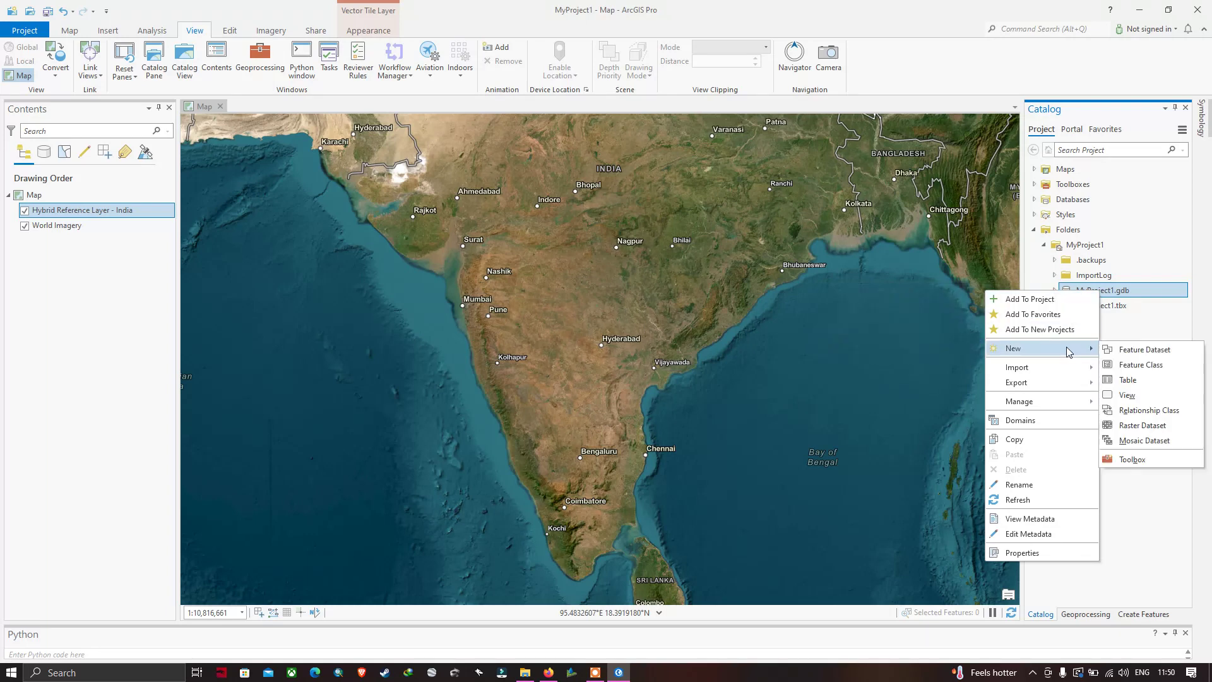
pyautogui.click(1150, 369)
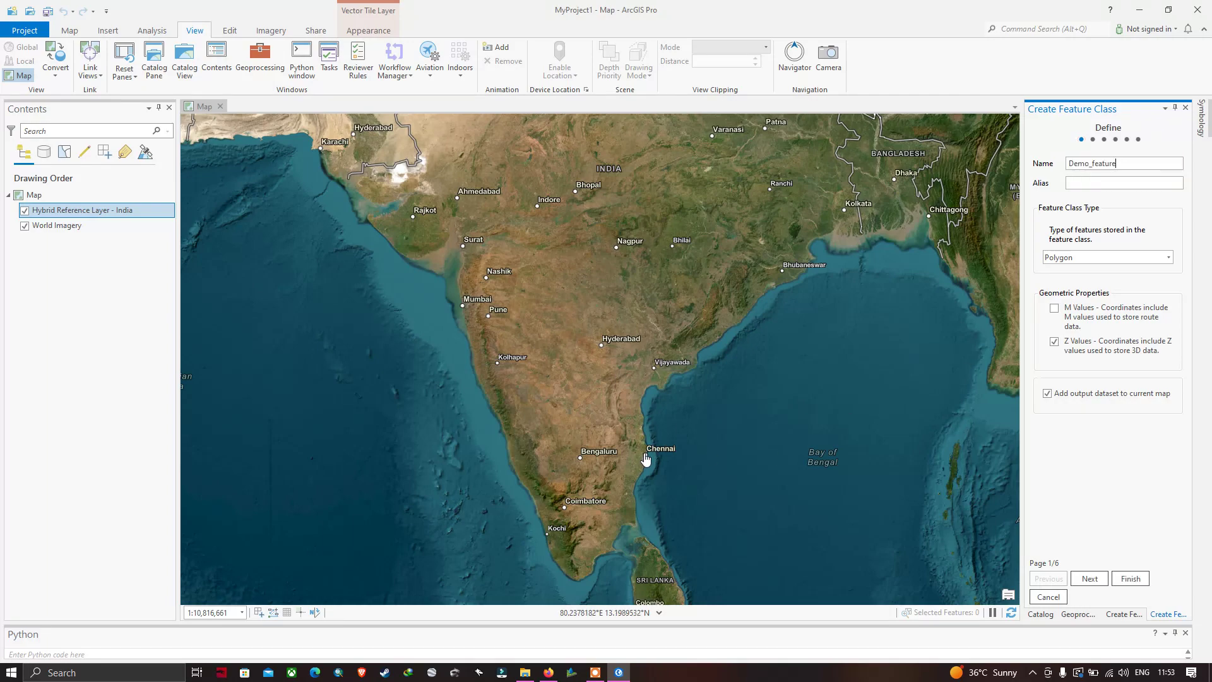
# - Pan and zoom from India into central Chennai around Anna Salai and the river
pyautogui.scroll(3, 645, 458)
pyautogui.scroll(5, 645, 458)
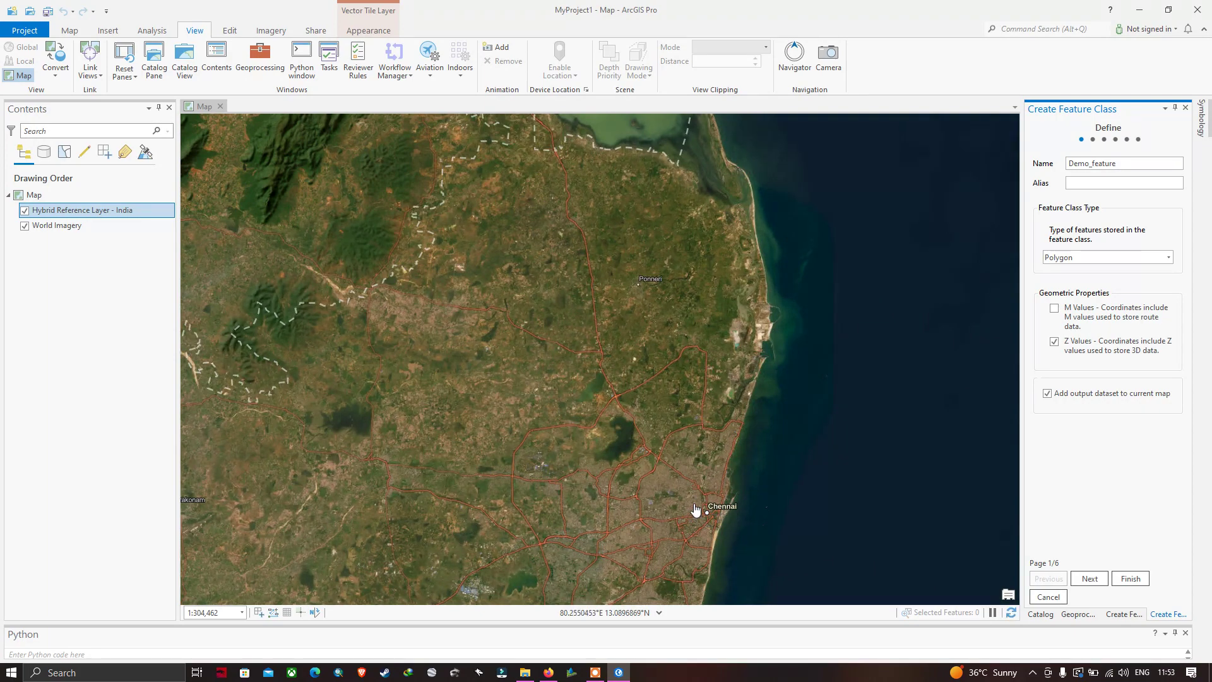
pyautogui.moveTo(706, 392); pyautogui.dragTo(727, 349)
pyautogui.scroll(1, 720, 499)
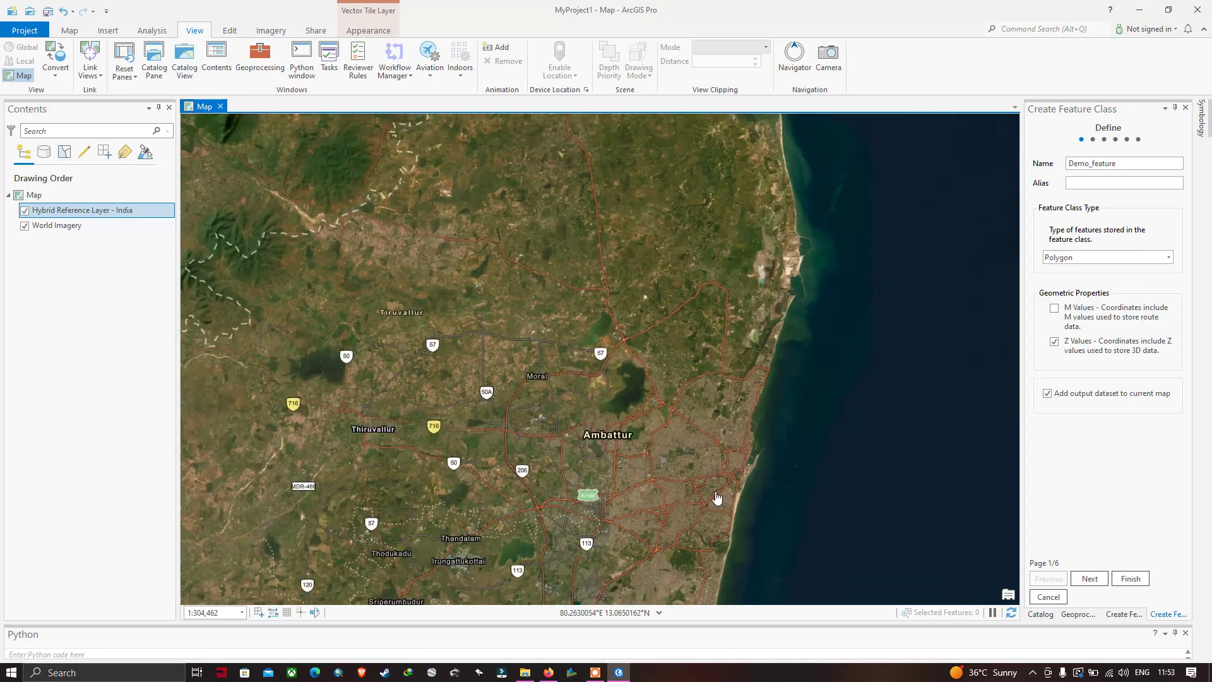
pyautogui.scroll(1, 673, 423)
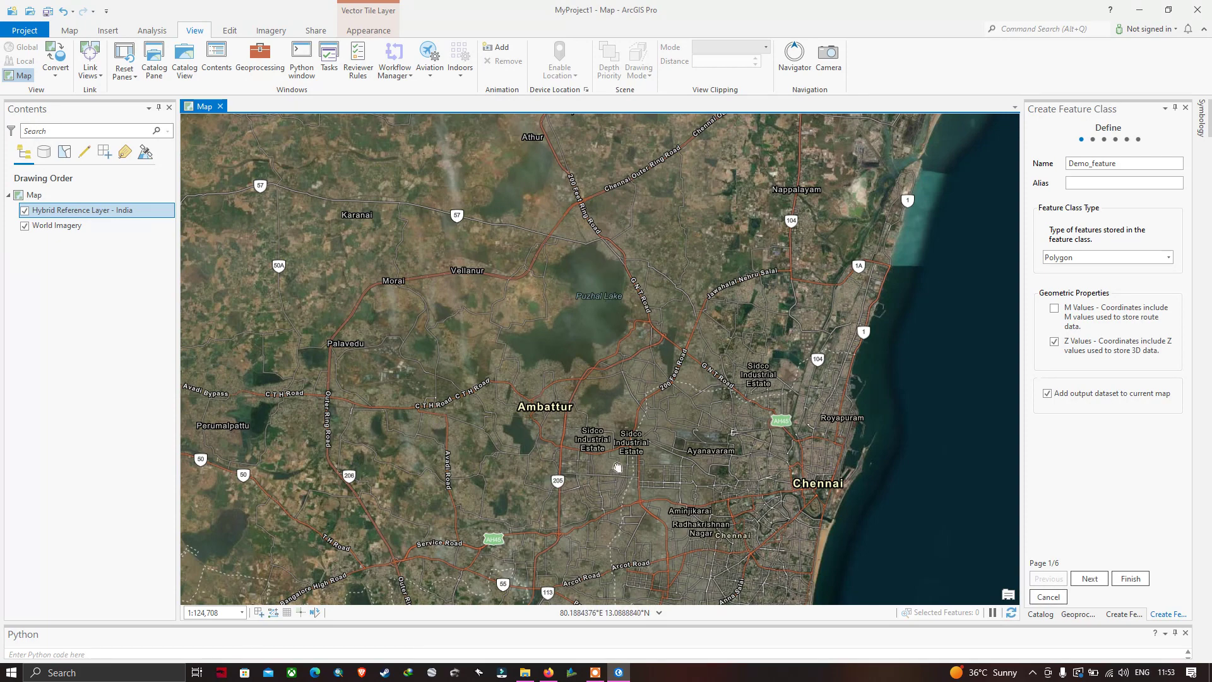
pyautogui.moveTo(617, 469); pyautogui.dragTo(588, 371)
pyautogui.scroll(4, 724, 565)
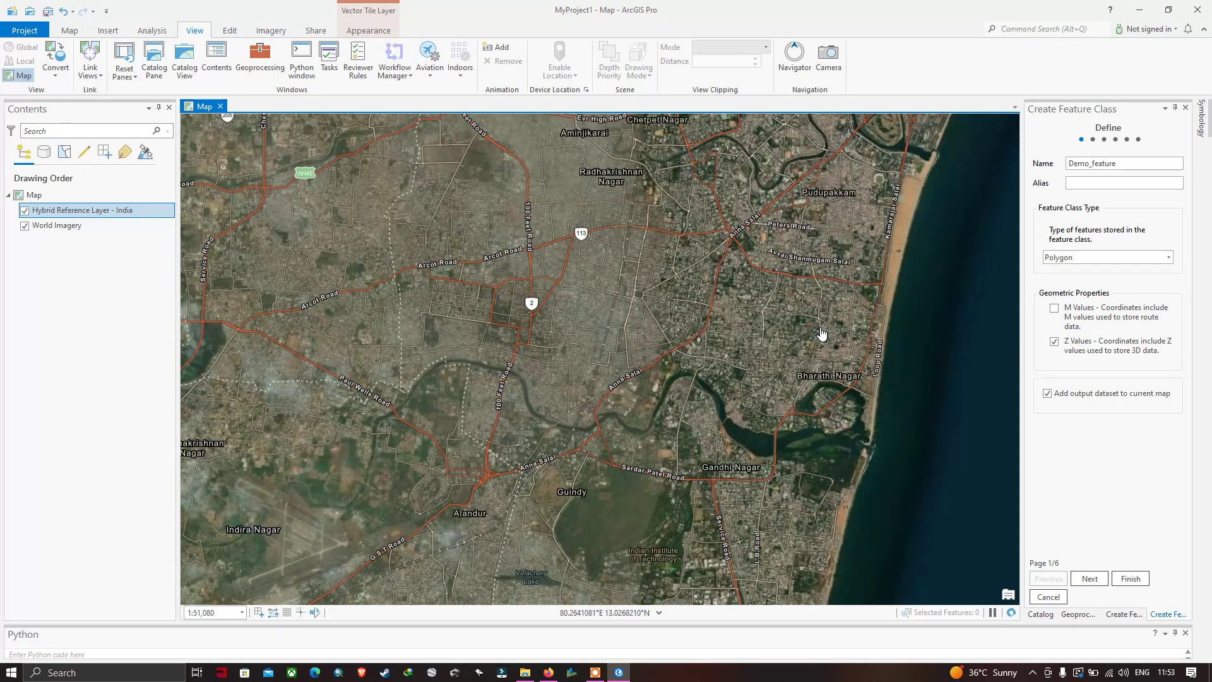
pyautogui.moveTo(770, 371); pyautogui.dragTo(706, 432)
pyautogui.scroll(4, 694, 328)
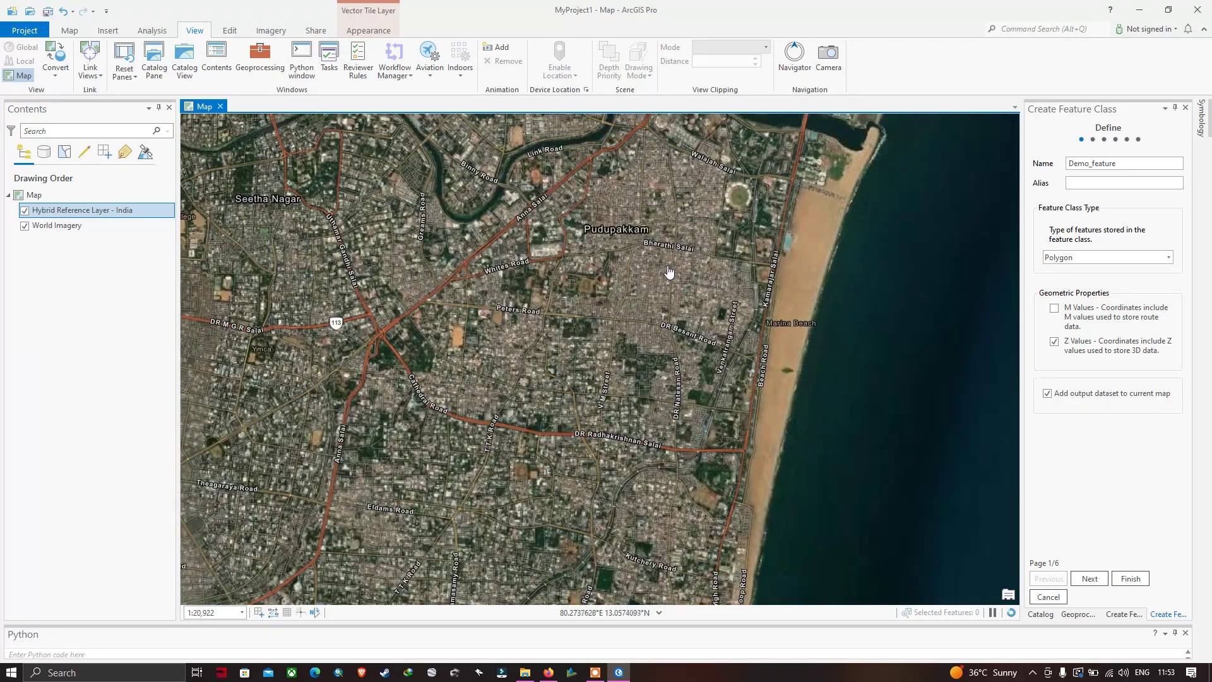
pyautogui.scroll(5, 669, 271)
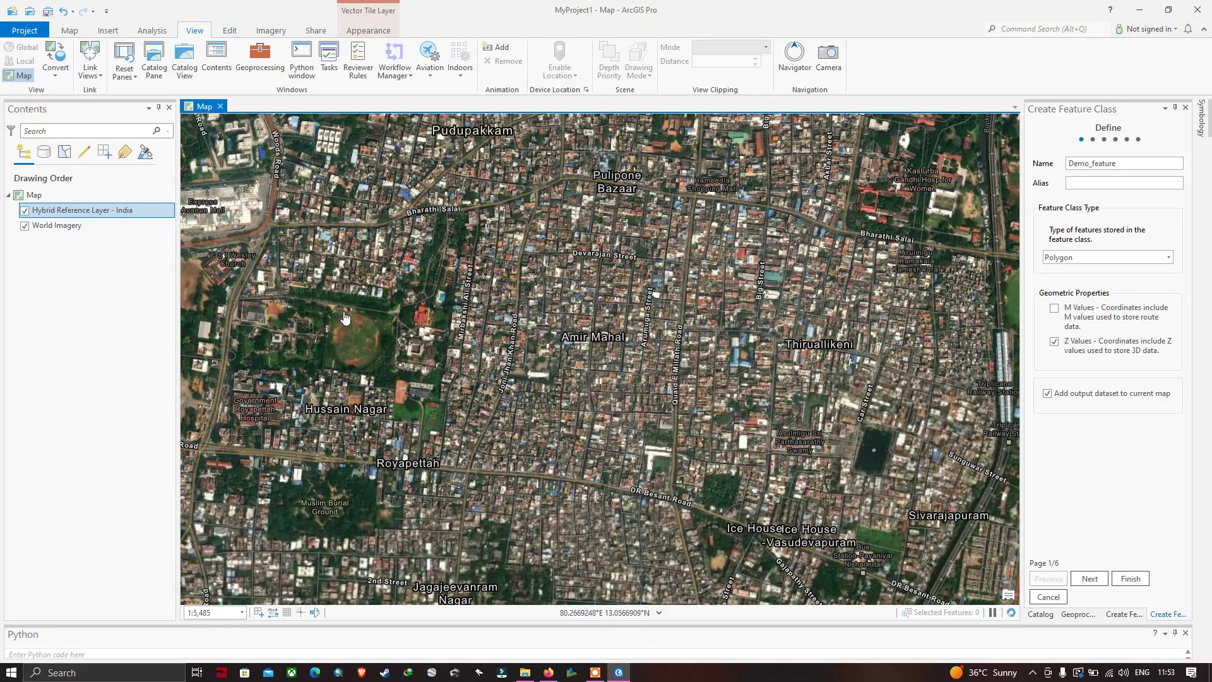
pyautogui.moveTo(347, 320); pyautogui.dragTo(602, 324)
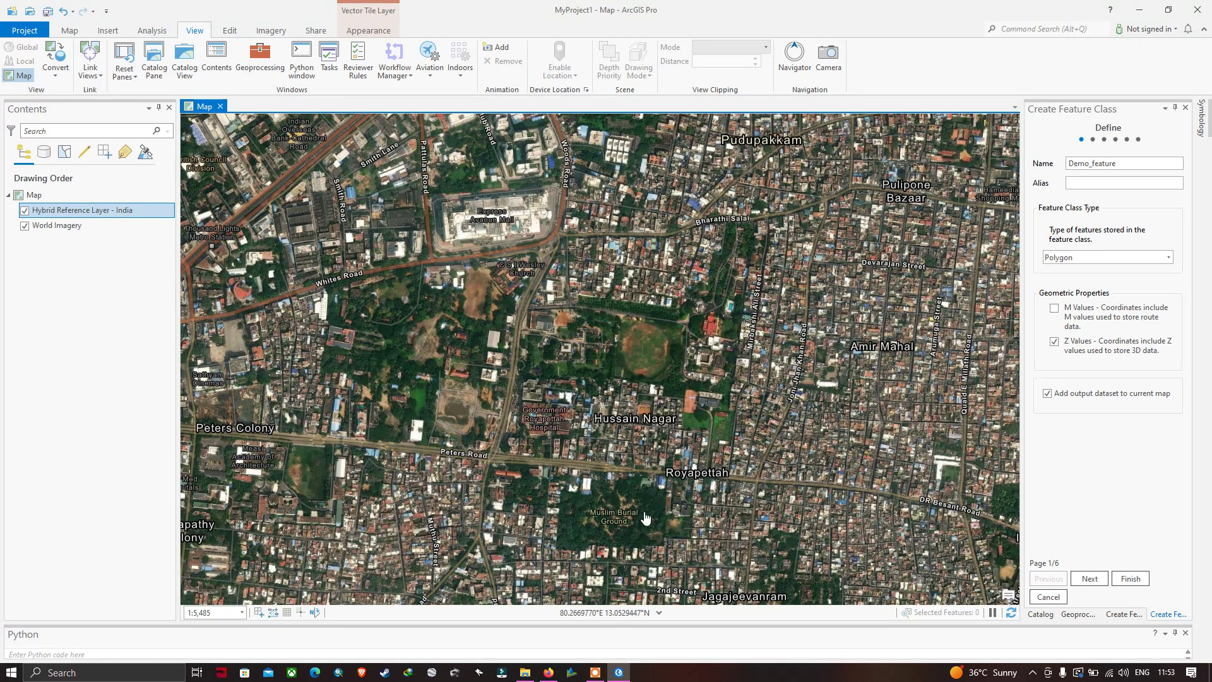
pyautogui.moveTo(581, 341); pyautogui.dragTo(644, 399)
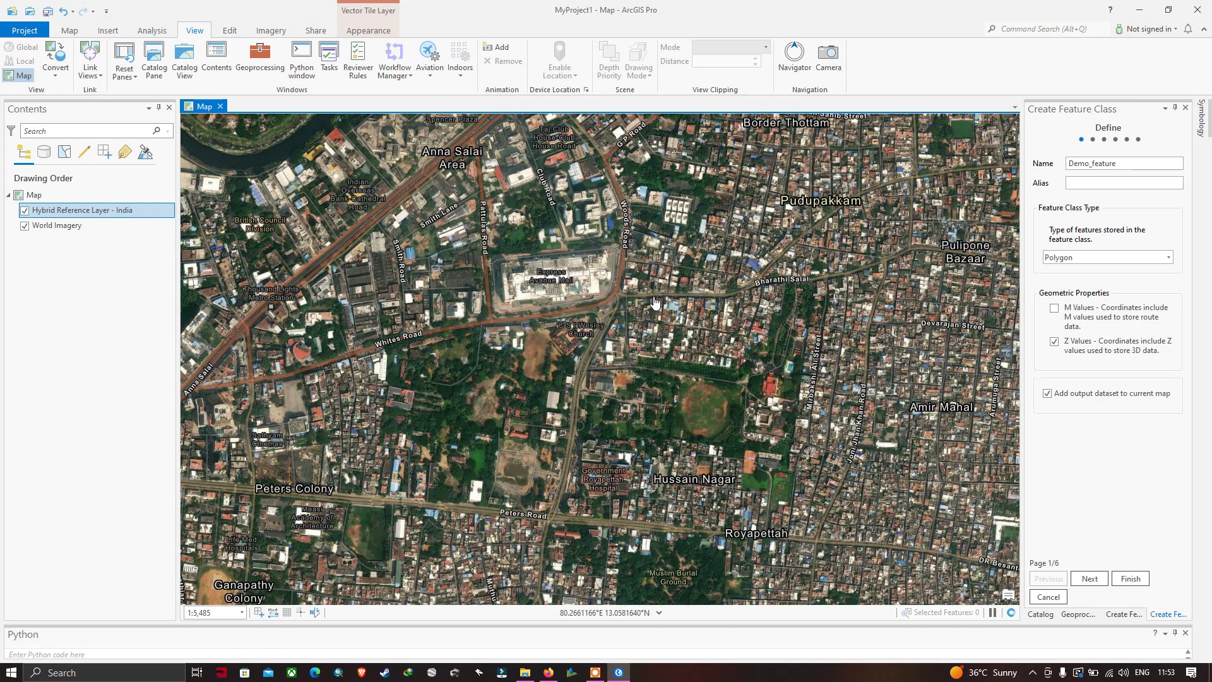
pyautogui.moveTo(654, 303); pyautogui.dragTo(715, 366)
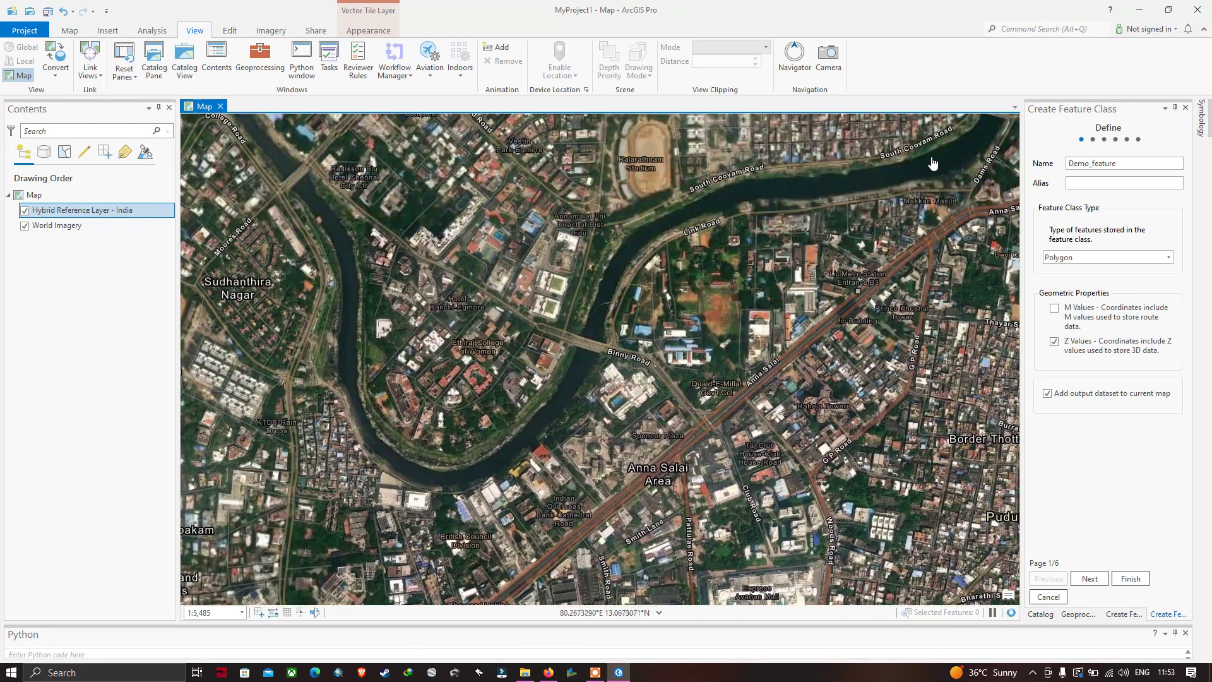
pyautogui.moveTo(910, 192); pyautogui.dragTo(791, 270)
# - Fine-tune the view with arrow keys and scrolling to centre Egmore at about 1:8,570
pyautogui.scroll(-6, 815, 246)
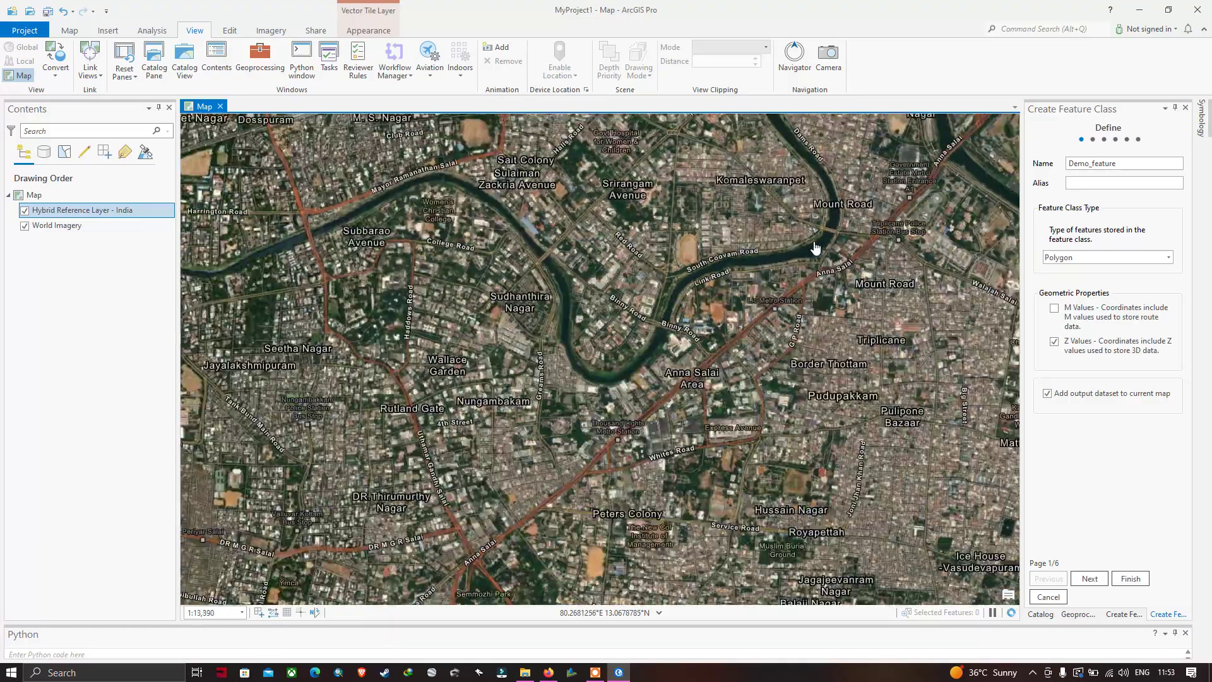
pyautogui.scroll(4, 689, 414)
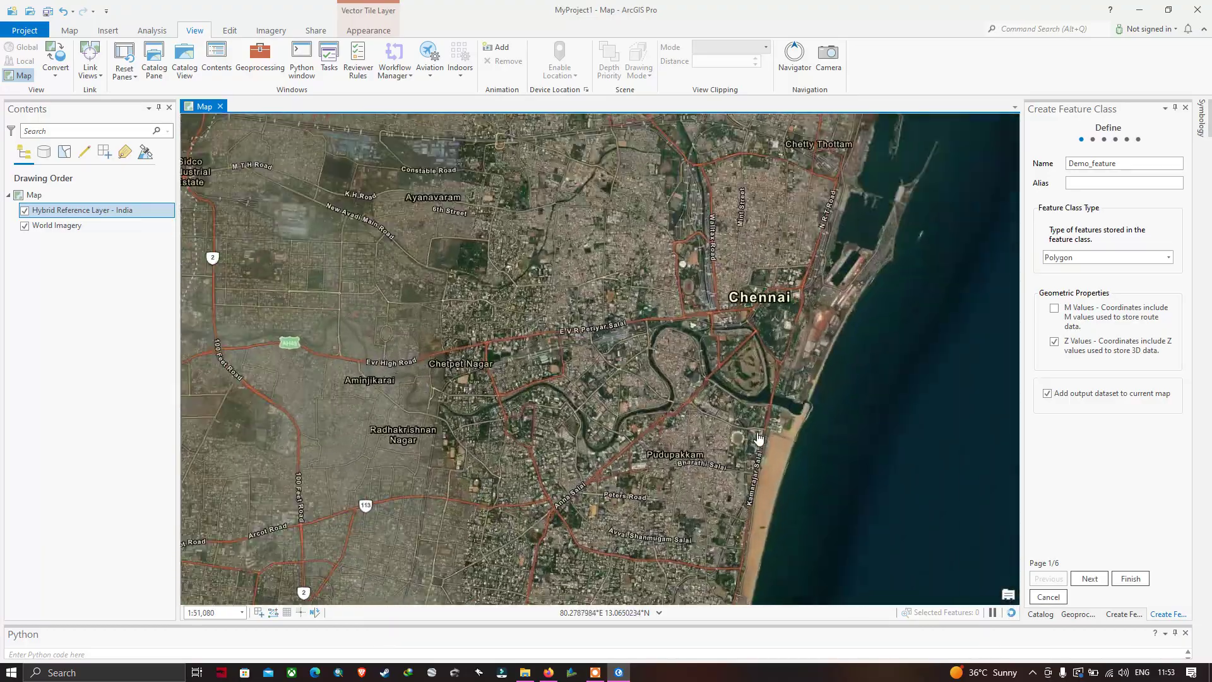
pyautogui.scroll(-3, 809, 259)
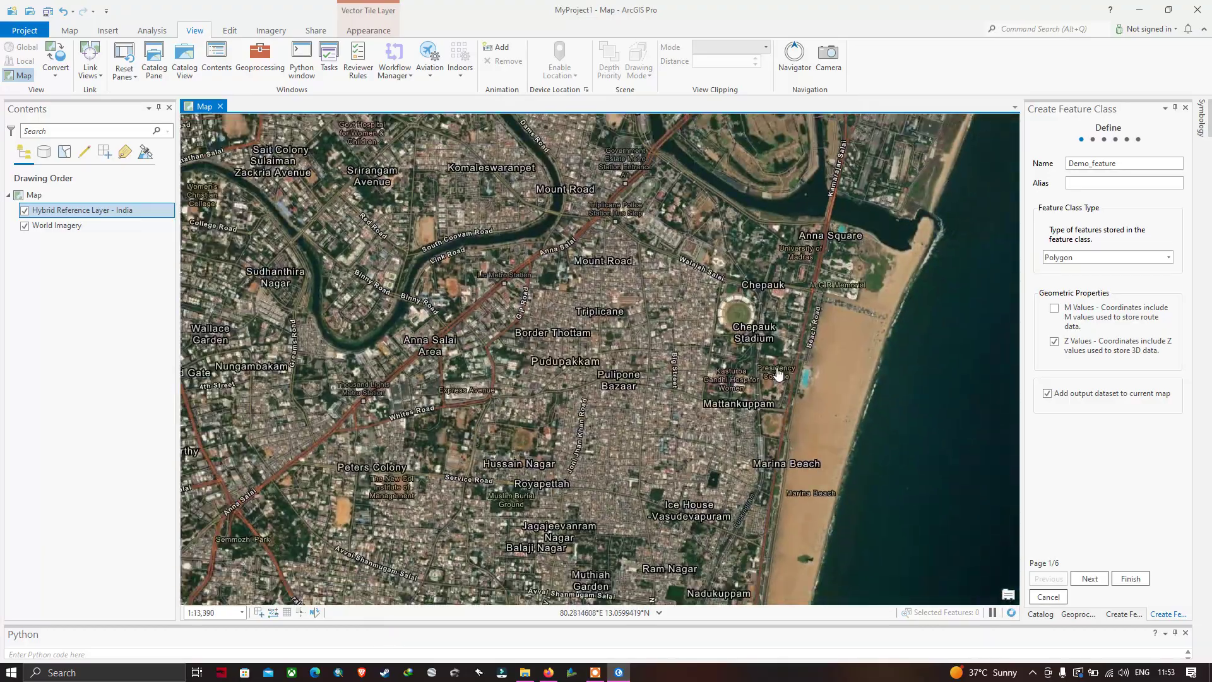
pyautogui.scroll(2, 724, 345)
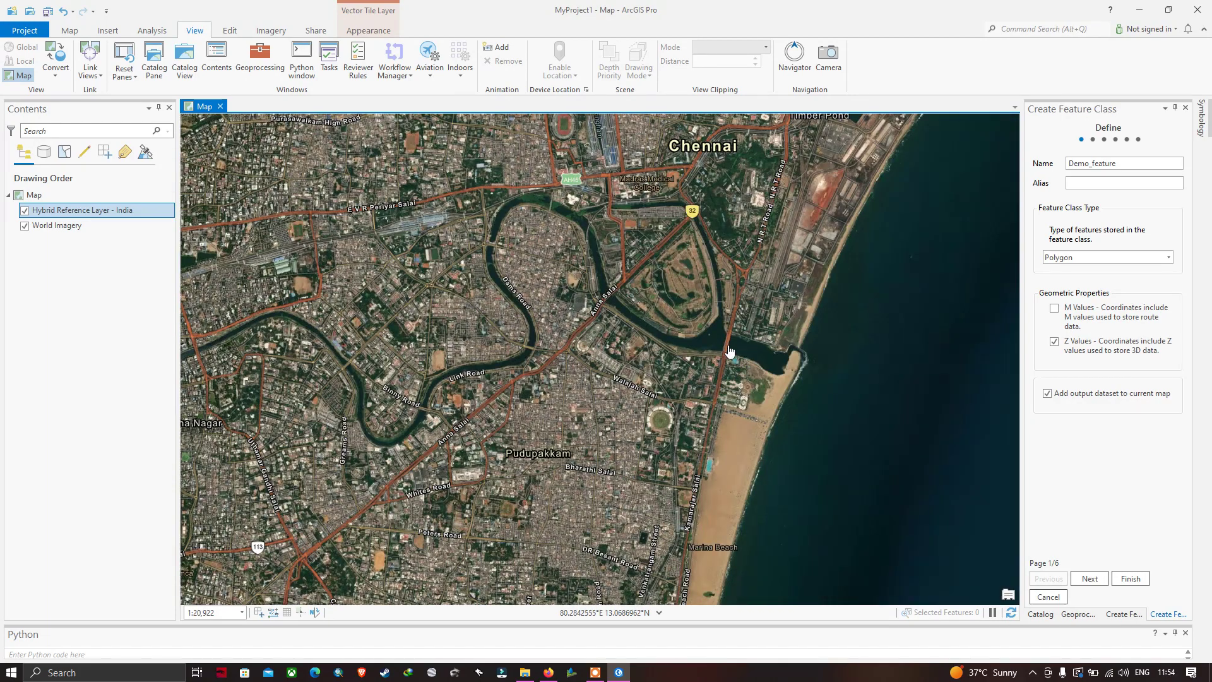
pyautogui.press('Left')
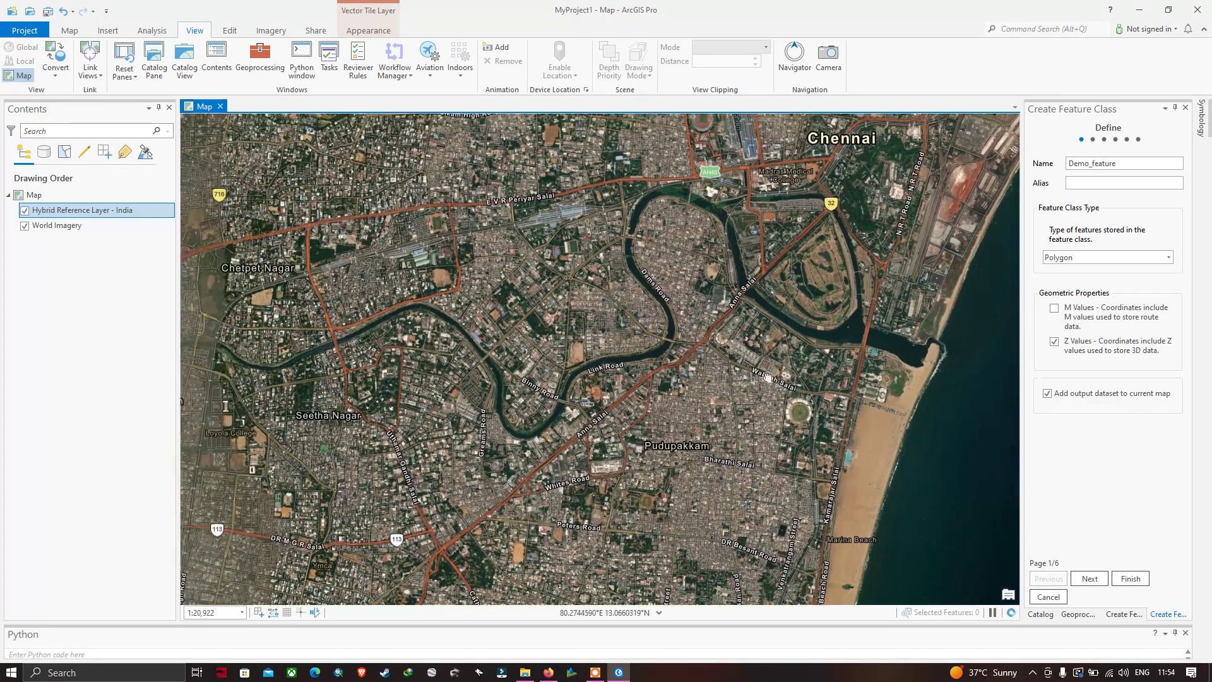
pyautogui.scroll(-2, 767, 378)
pyautogui.press('Down')
pyautogui.press('Down')
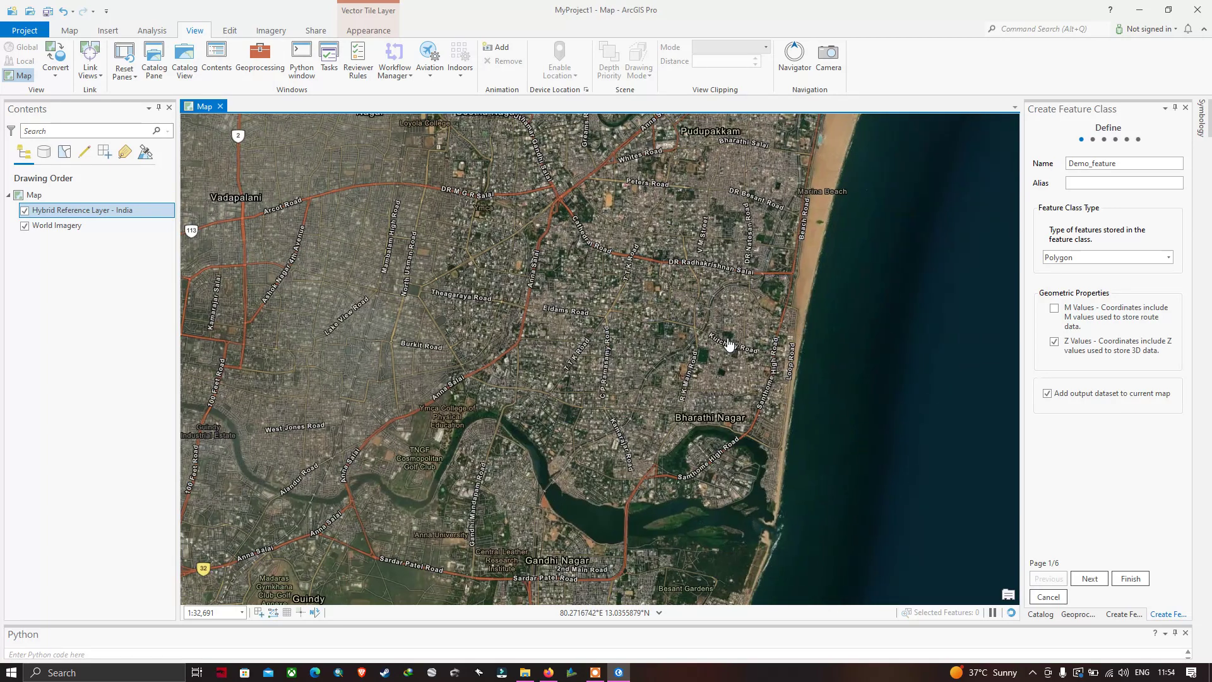
pyautogui.press('Down')
pyautogui.press('Left')
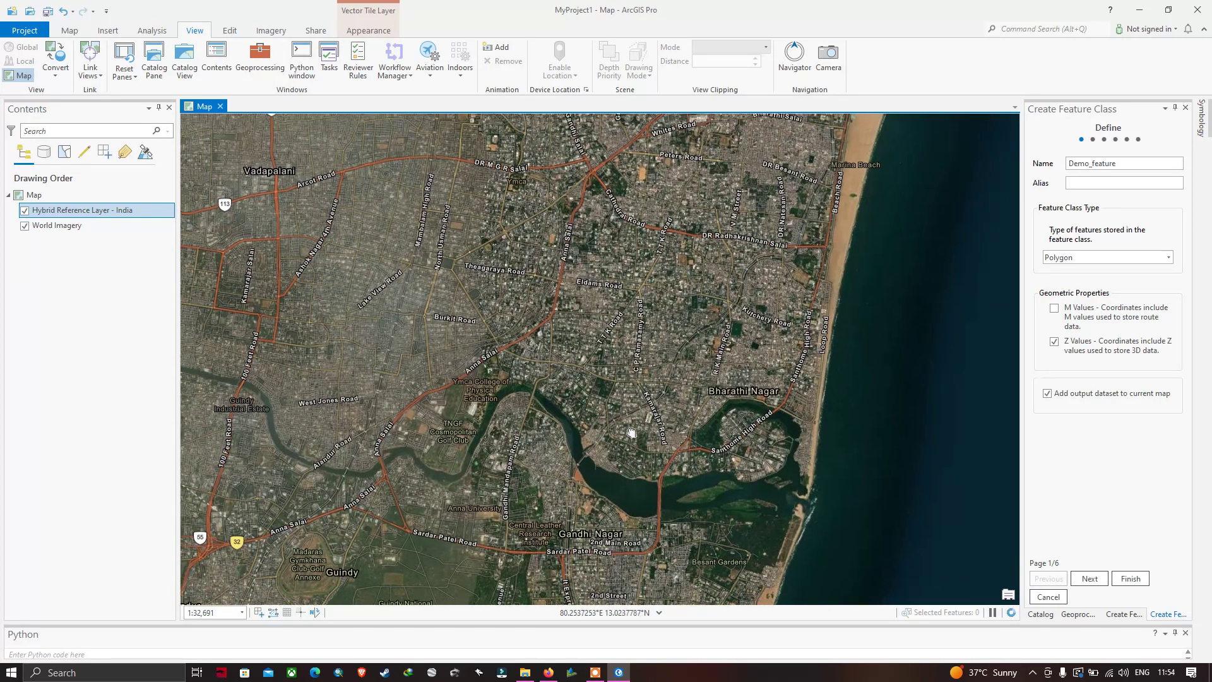
pyautogui.press('Up')
pyautogui.moveTo(696, 377); pyautogui.dragTo(692, 475)
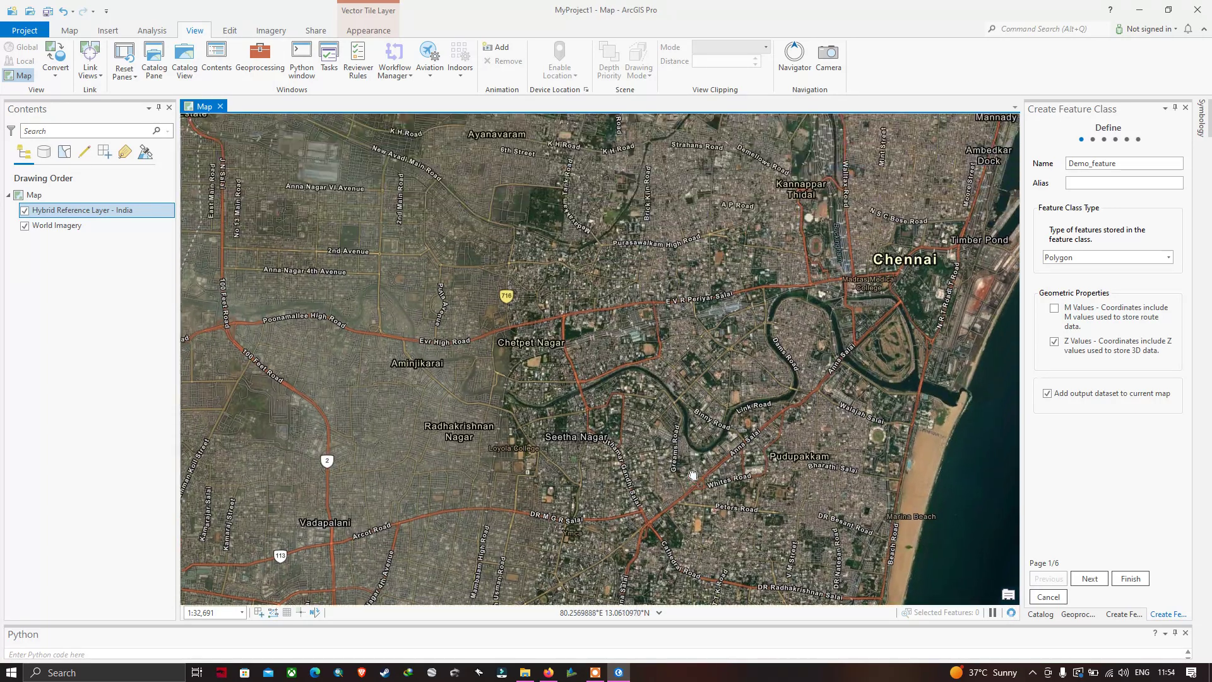
pyautogui.press('Up')
pyautogui.press('Right')
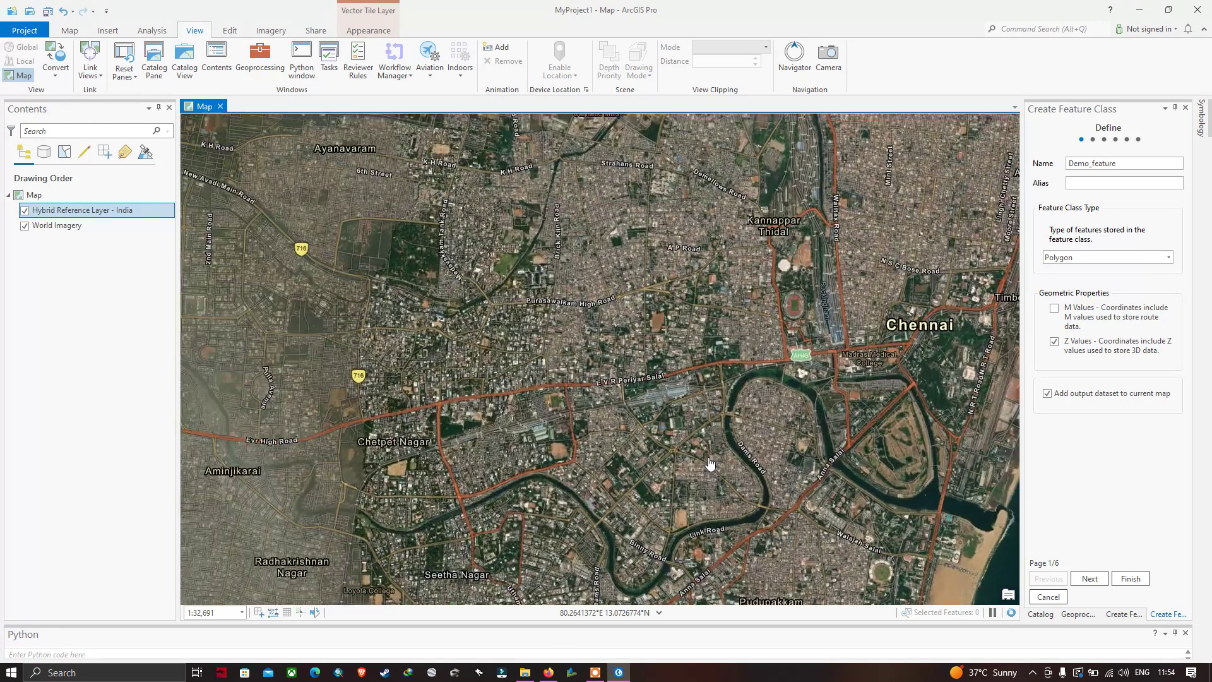
pyautogui.scroll(3, 710, 463)
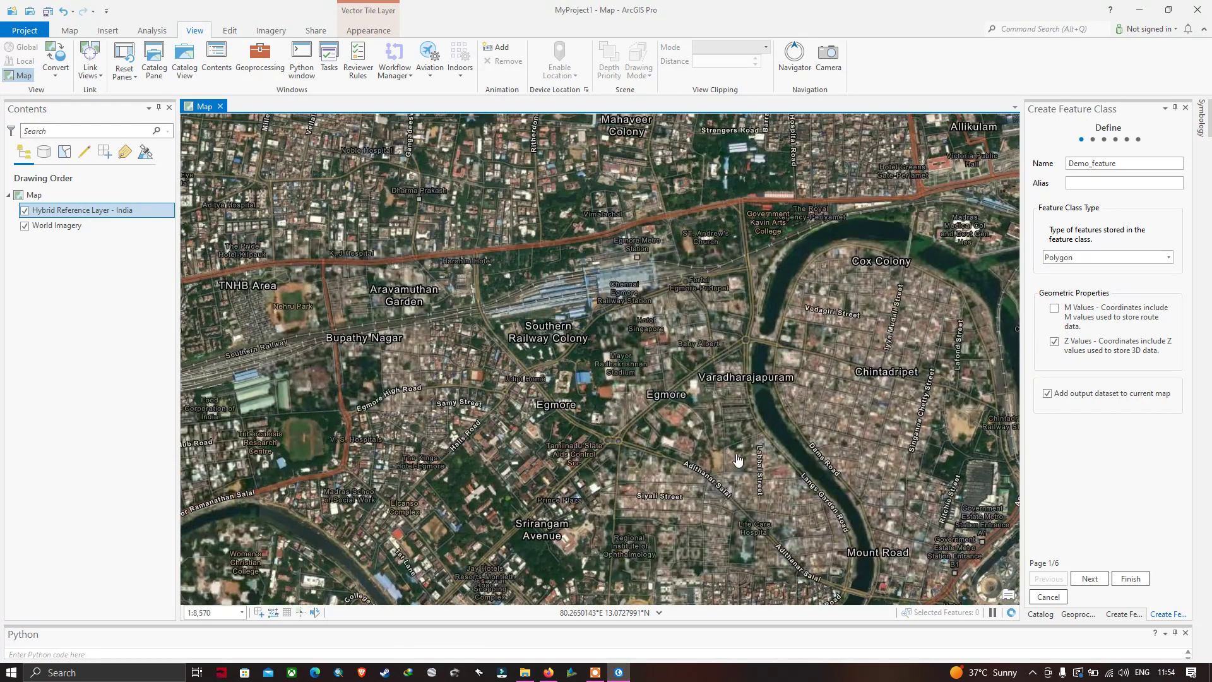
# - Keep Polygon as the type and finish creating the Demo_feature feature class
pyautogui.click(1110, 261)
pyautogui.click(1065, 275)
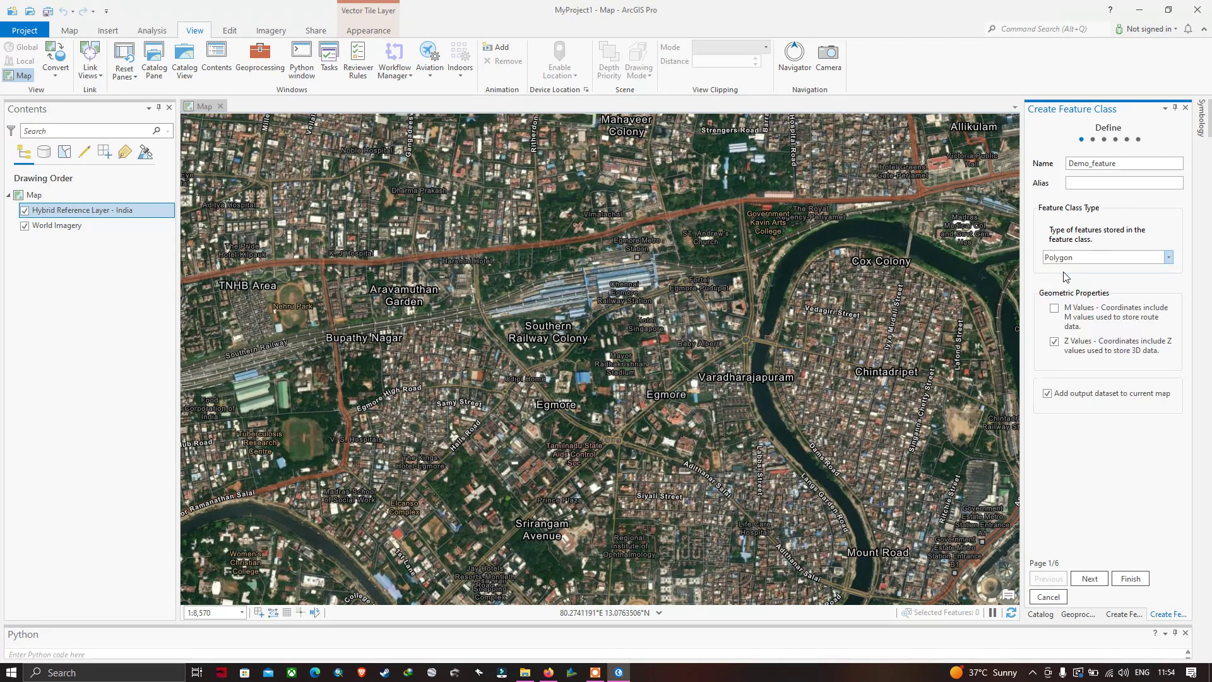
pyautogui.click(1167, 258)
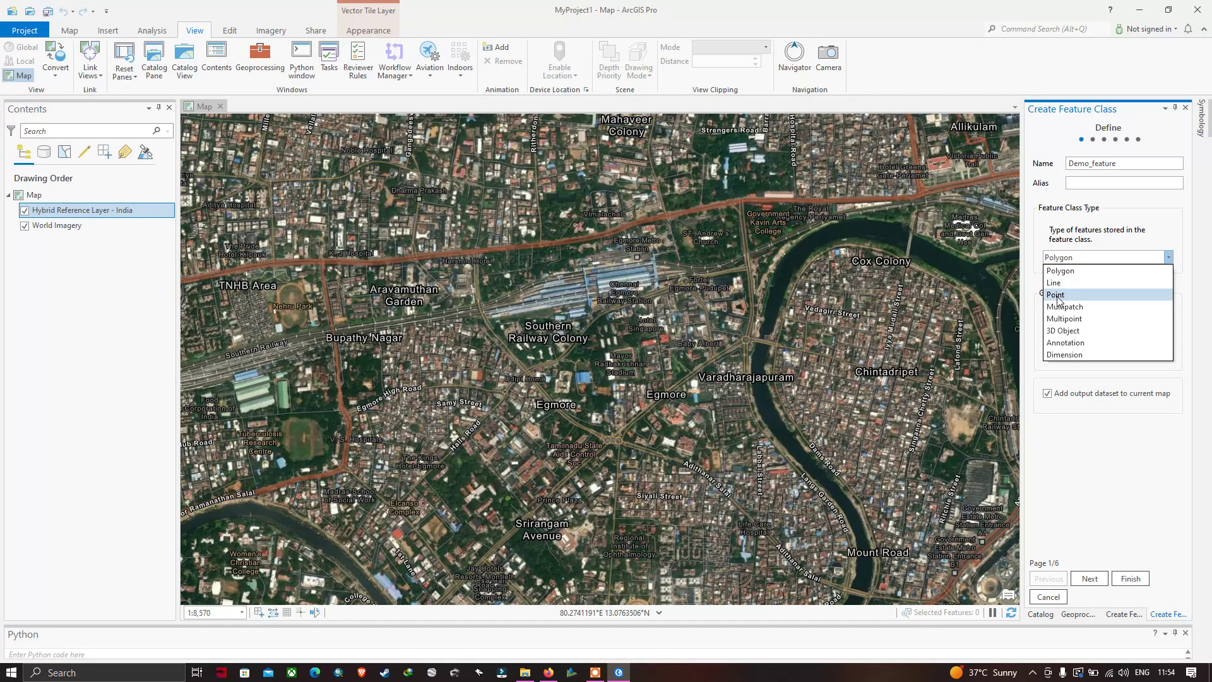
pyautogui.click(1083, 260)
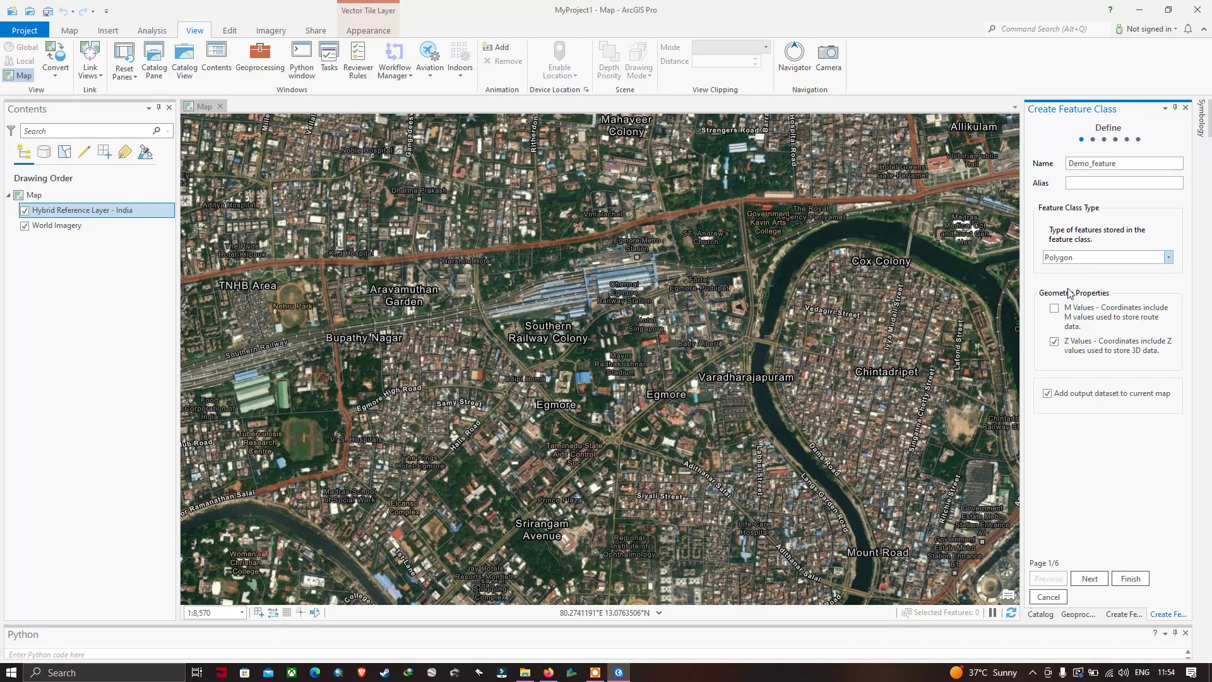
pyautogui.click(1138, 583)
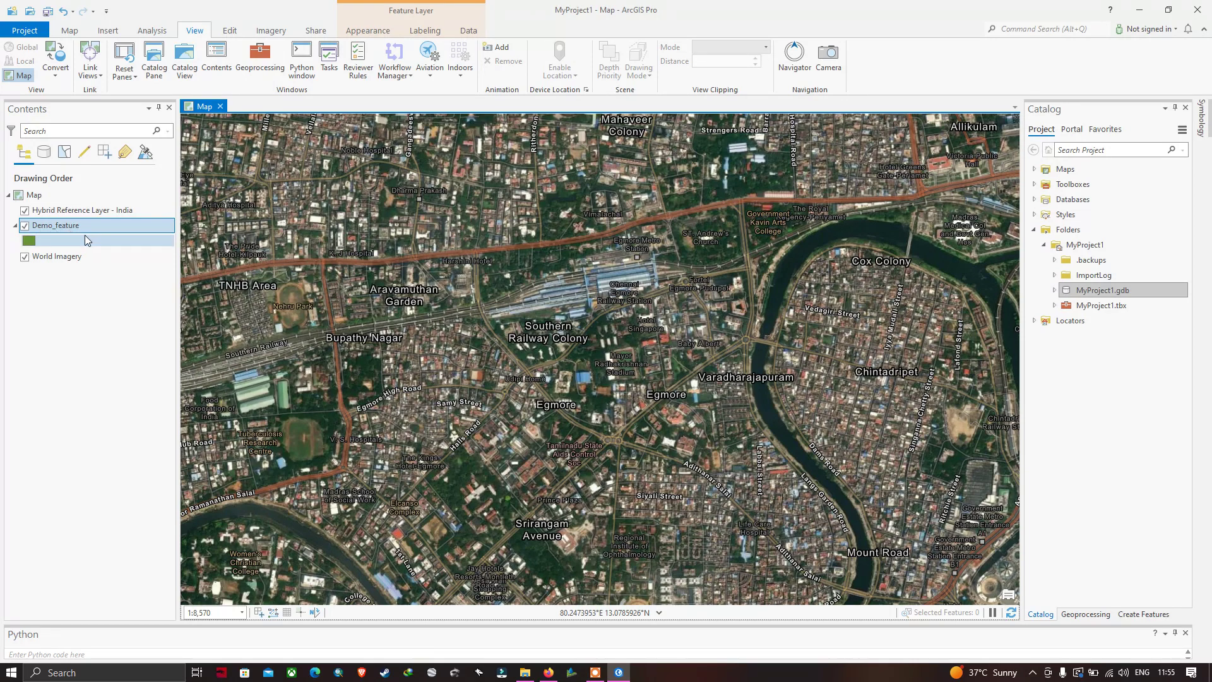
pyautogui.click(1053, 335)
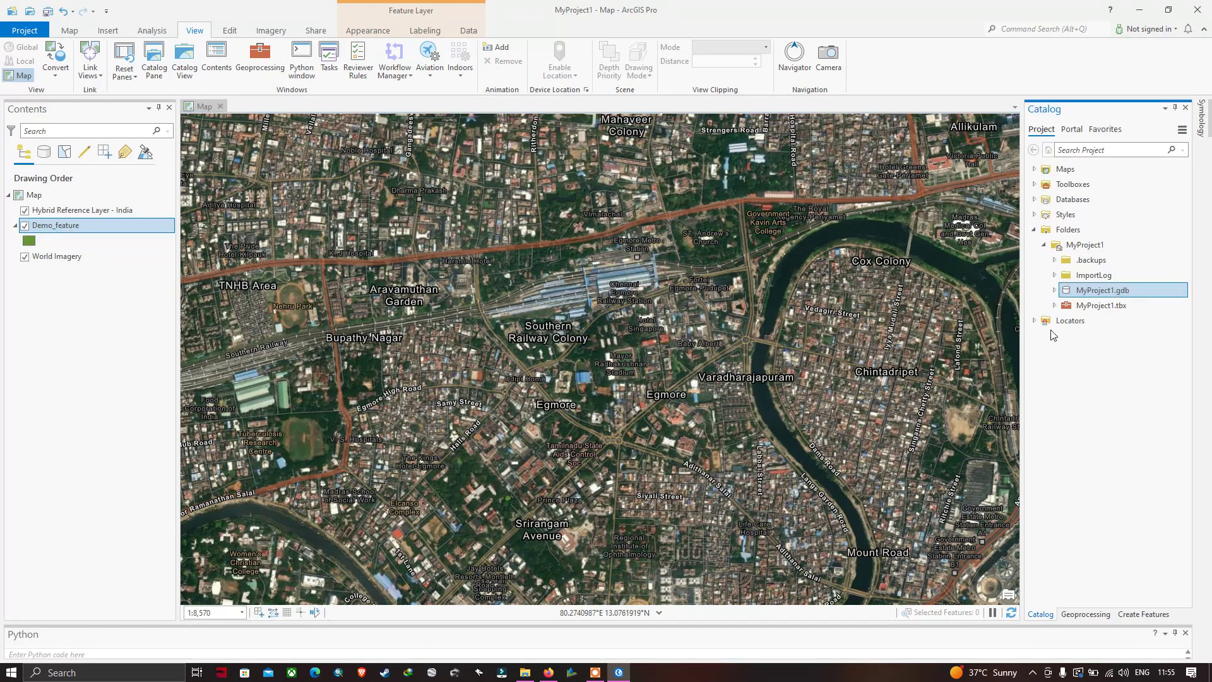
# - Expand MyProject1.gdb in Catalog to list the Demo_feature feature class
pyautogui.click(1054, 290)
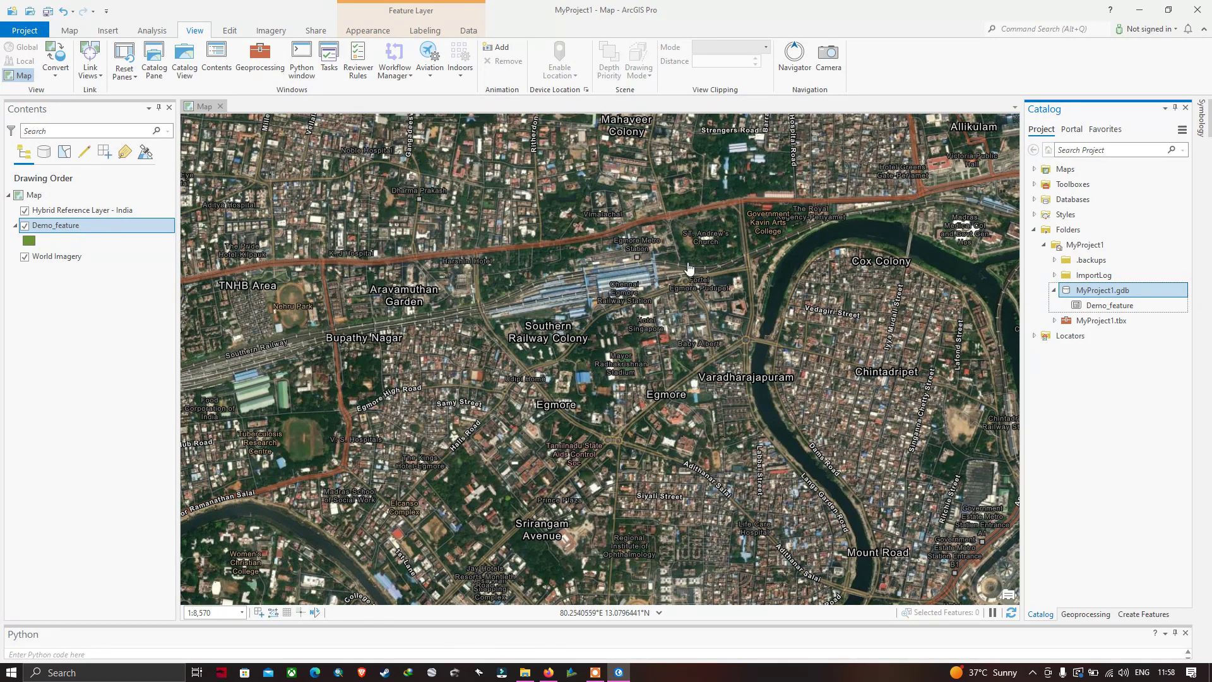
pyautogui.moveTo(1101, 298)
# - Centre the map at 1:3,510 on the open field near Navalar Nedunchezhian Nagar, Chintadripet
pyautogui.moveTo(805, 333); pyautogui.dragTo(505, 271)
pyautogui.moveTo(880, 307); pyautogui.dragTo(618, 397)
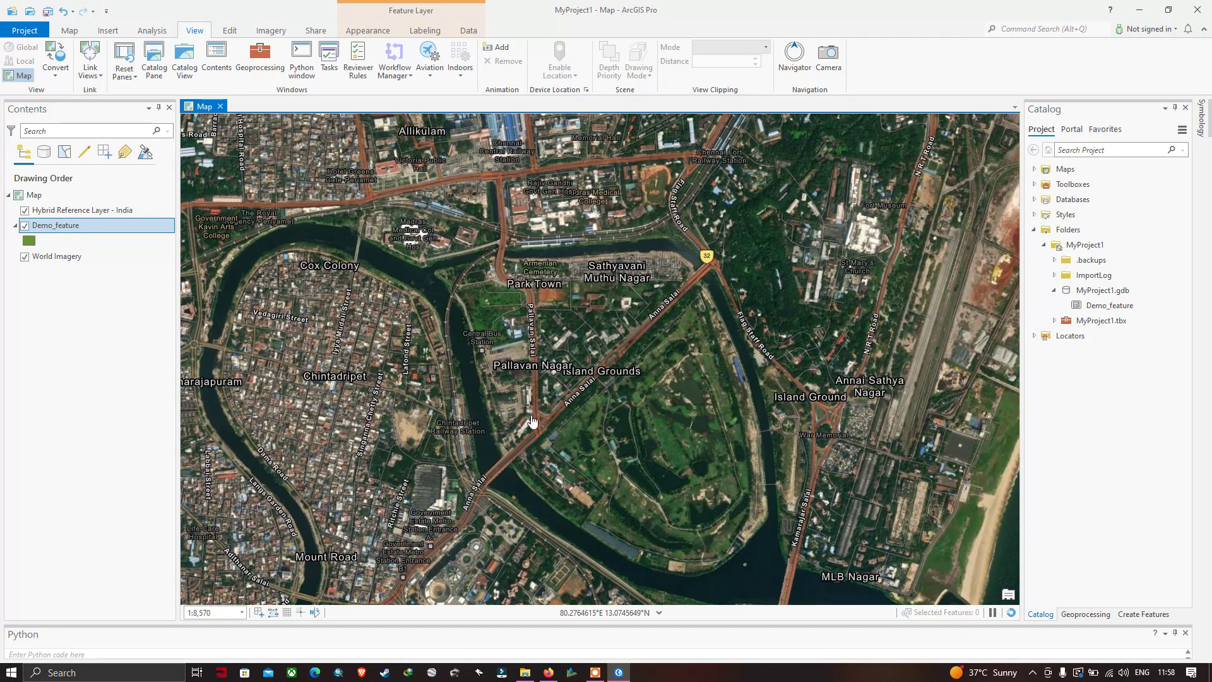
pyautogui.scroll(3, 562, 419)
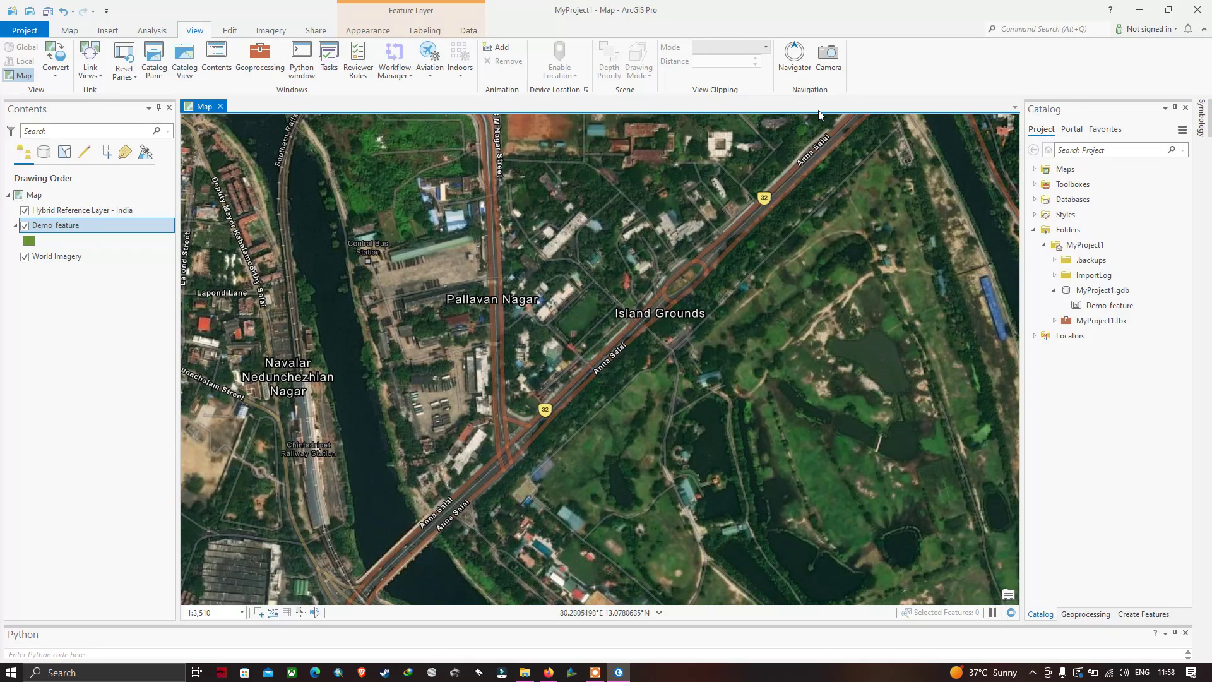
pyautogui.moveTo(750, 171); pyautogui.dragTo(787, 268)
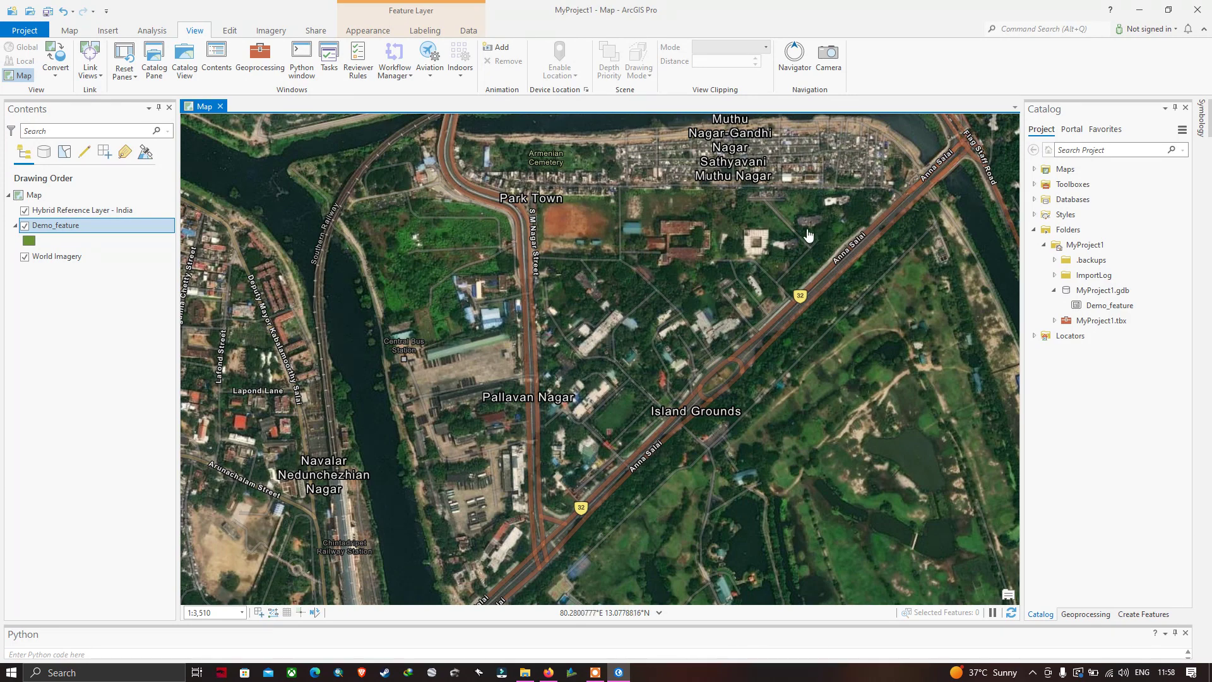
pyautogui.moveTo(388, 261); pyautogui.dragTo(475, 340)
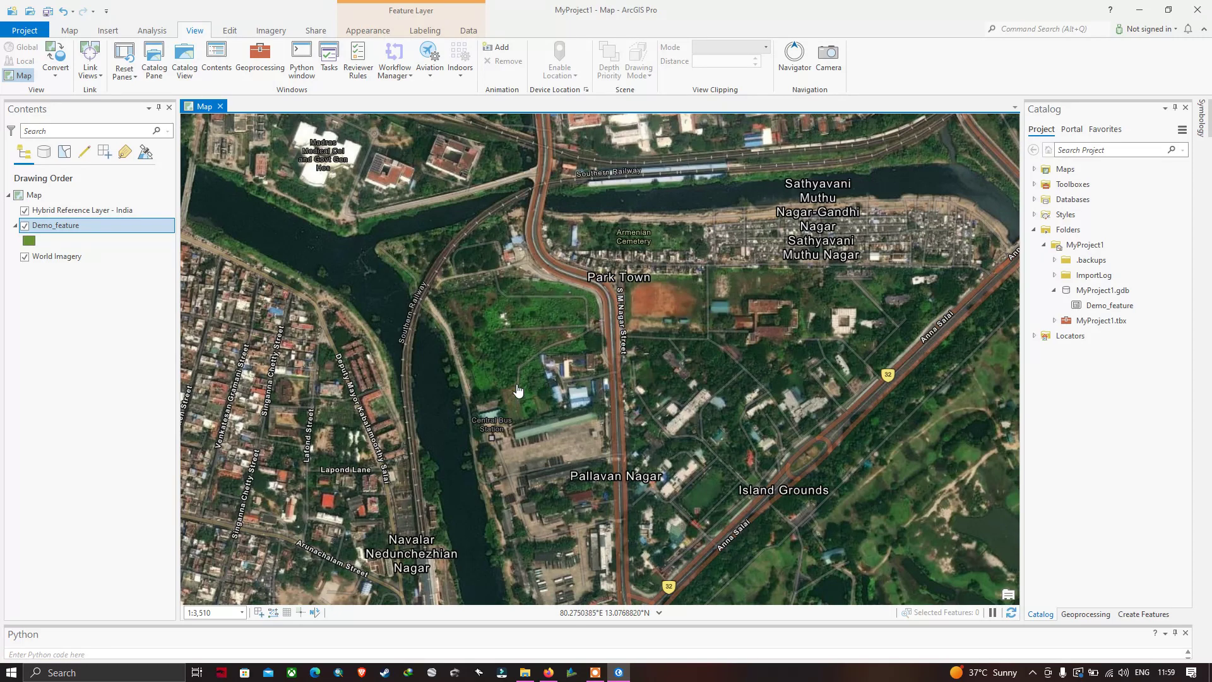
pyautogui.moveTo(339, 495); pyautogui.dragTo(605, 355)
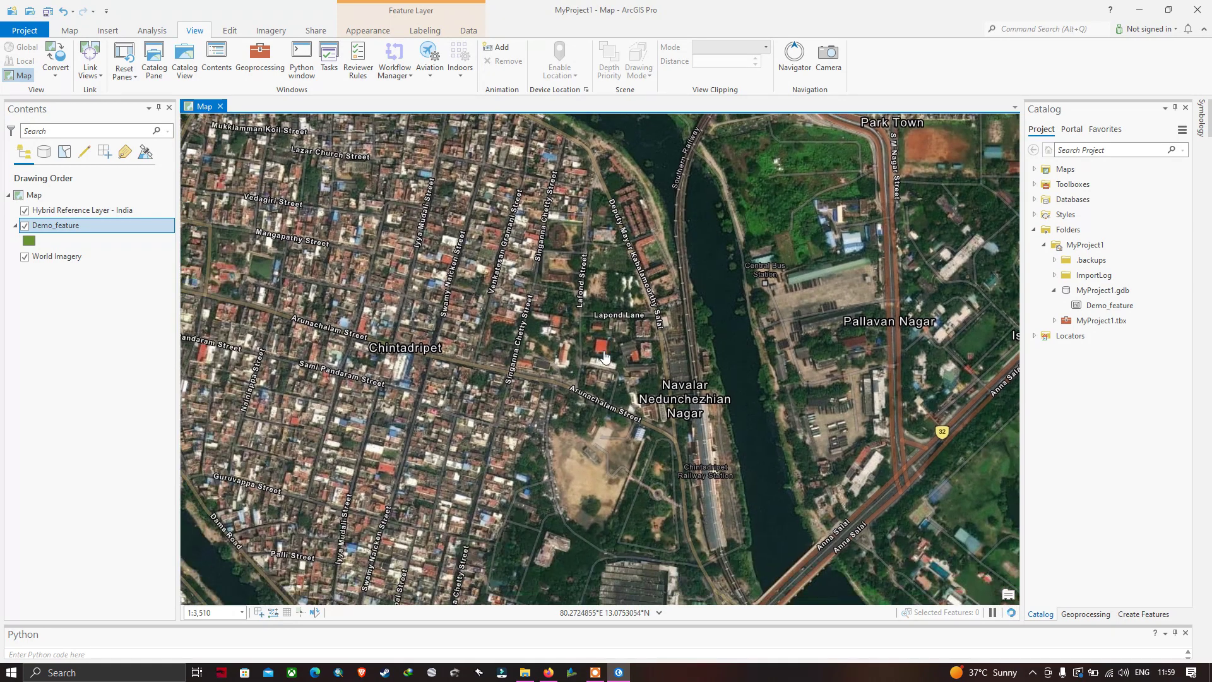
pyautogui.moveTo(436, 377); pyautogui.dragTo(479, 385)
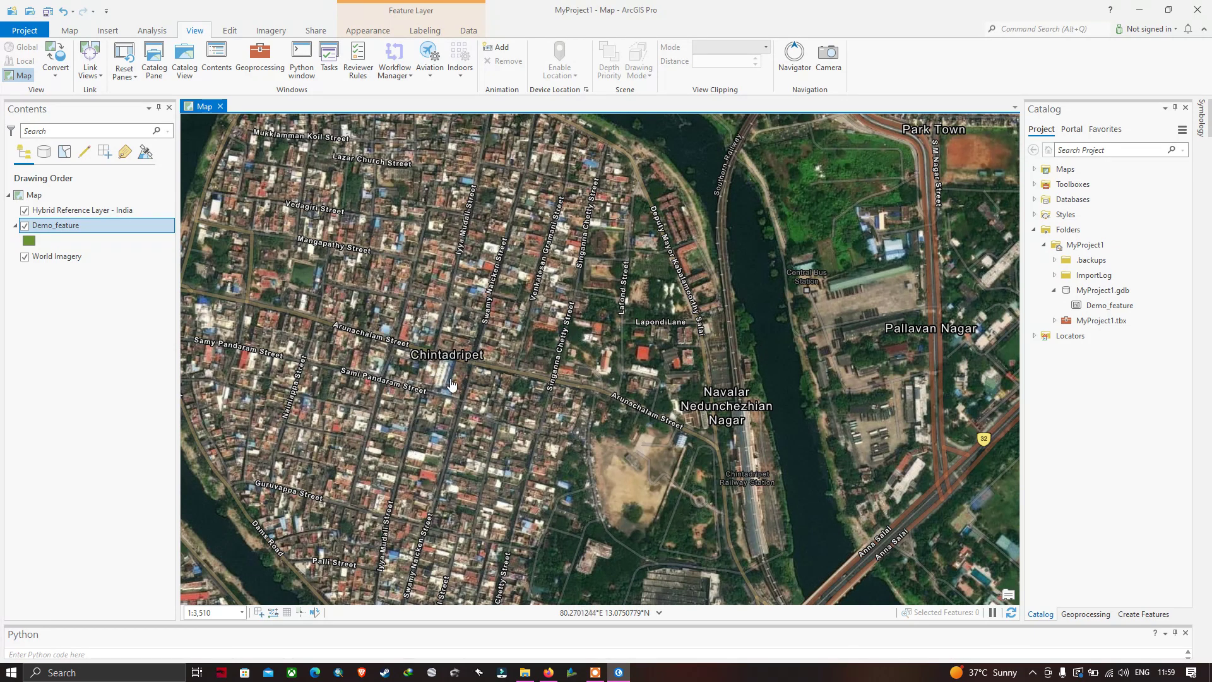
pyautogui.moveTo(458, 358); pyautogui.dragTo(495, 360)
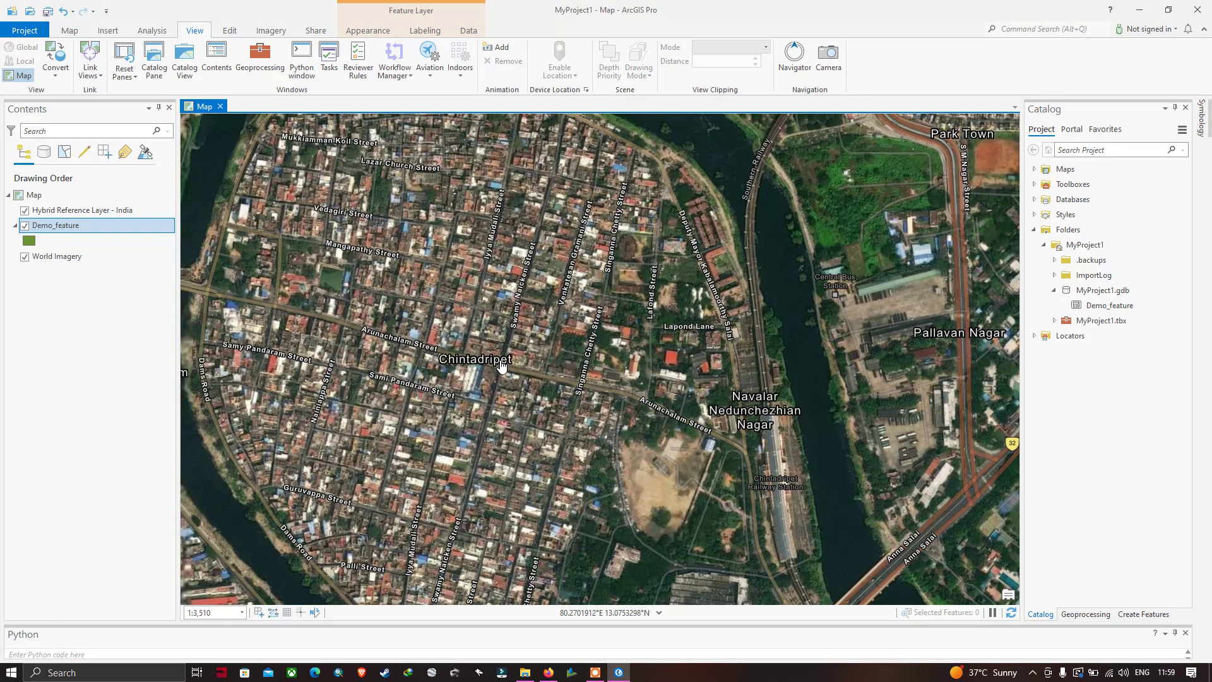
pyautogui.click(61, 227)
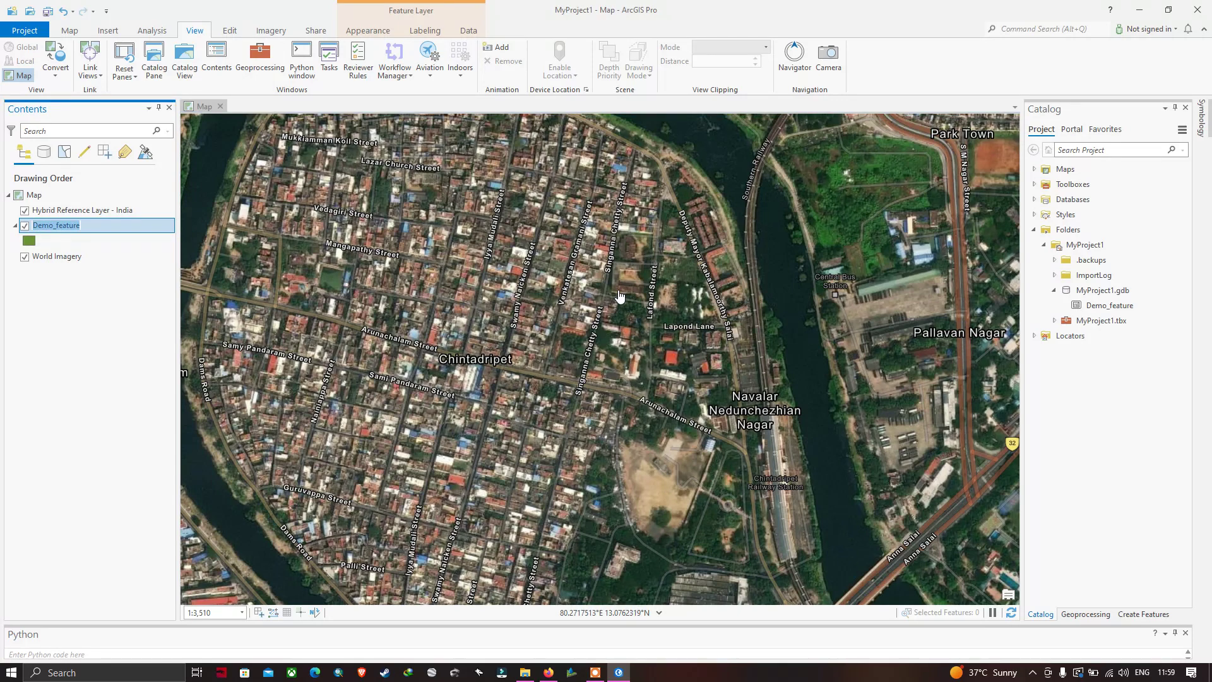
pyautogui.click(613, 449)
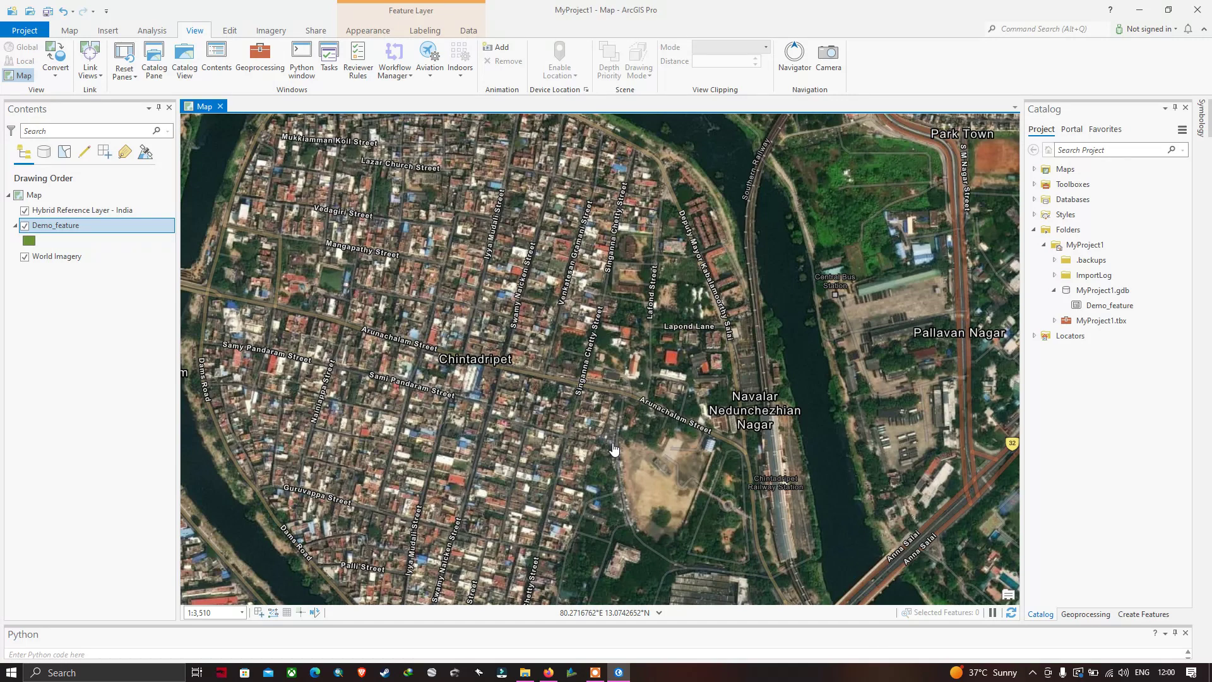
pyautogui.moveTo(654, 476); pyautogui.dragTo(578, 421)
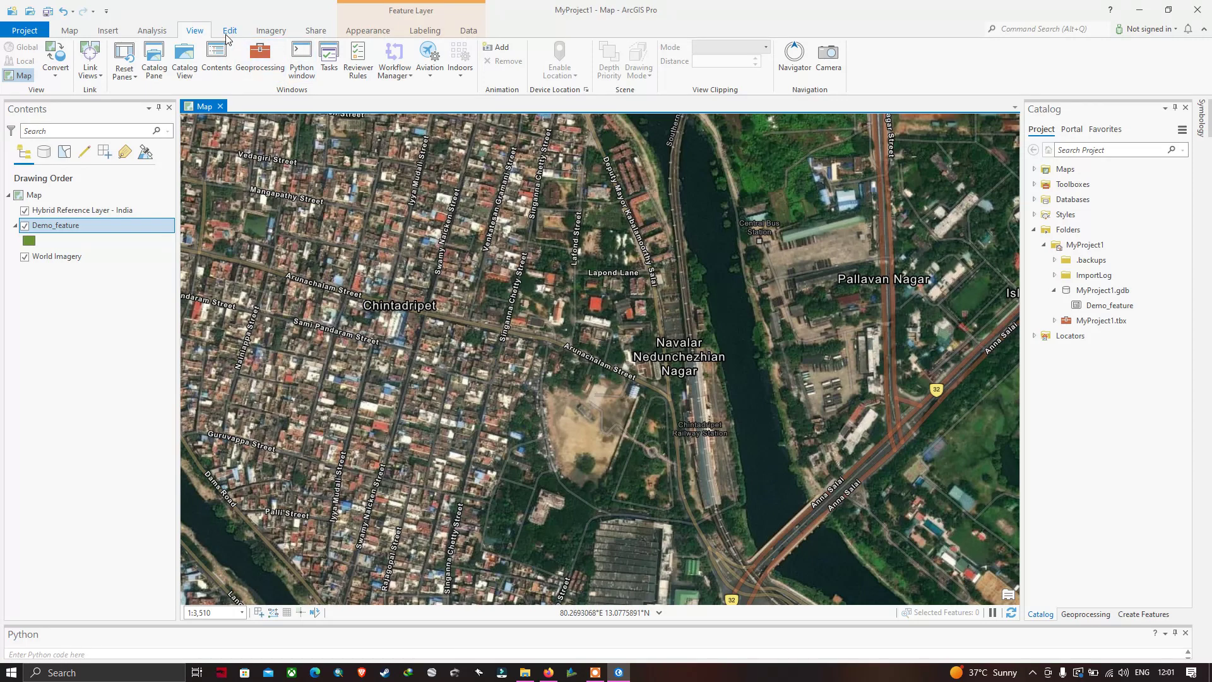
# - Choose the Demo_feature Polygon tool in Create Features and zoom onto Chidambaram Stadium
pyautogui.click(228, 33)
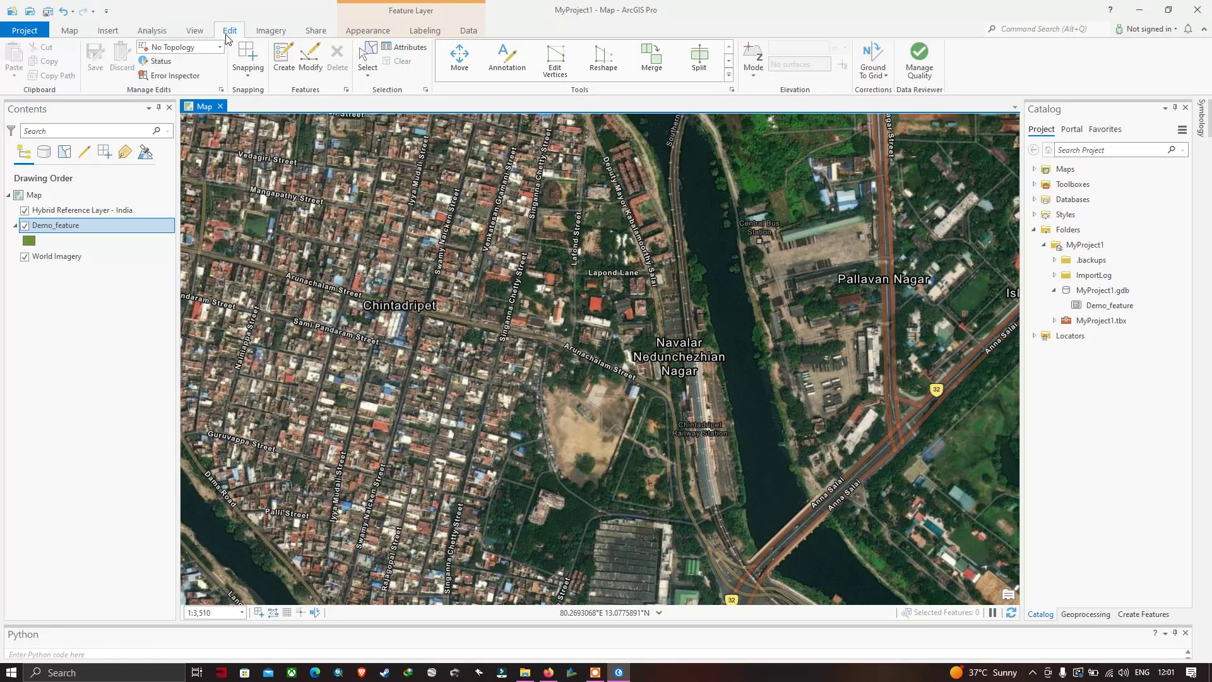
pyautogui.click(283, 63)
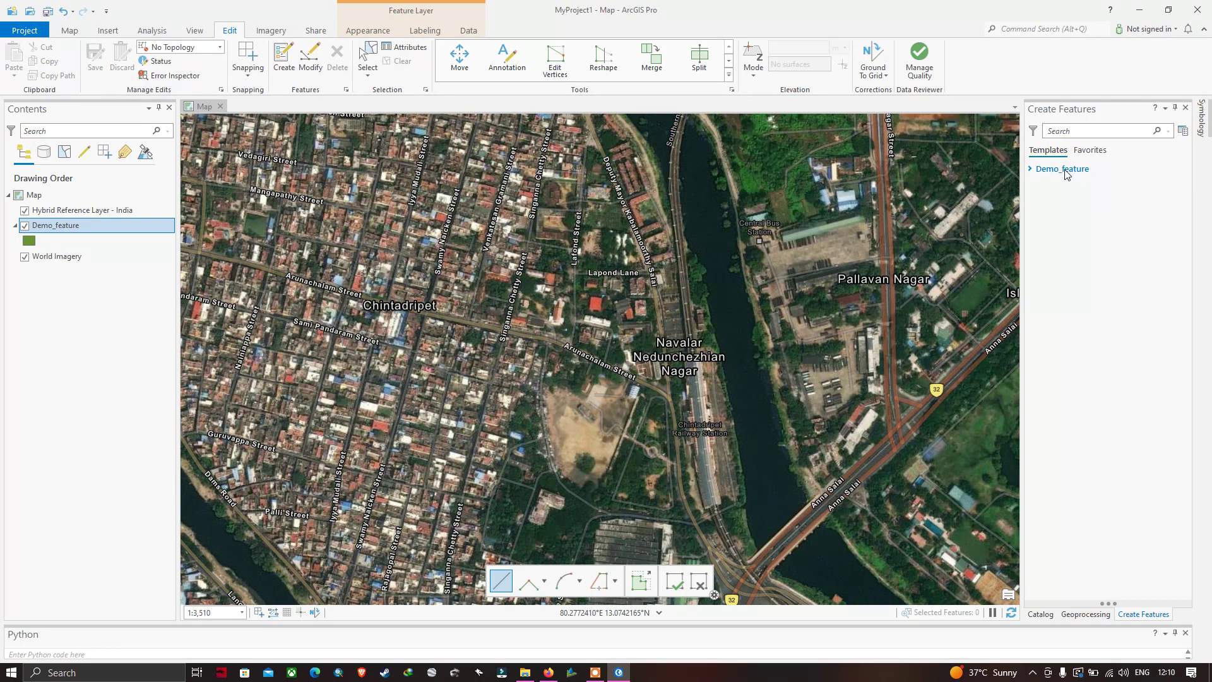
pyautogui.click(1068, 169)
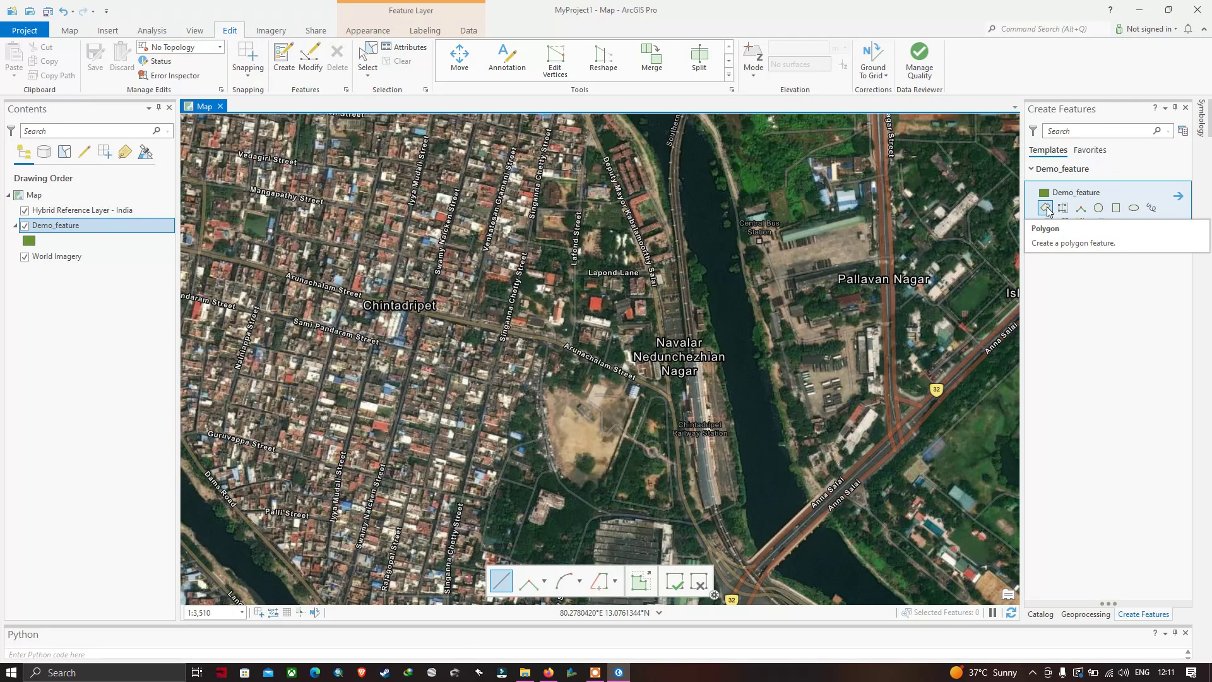
pyautogui.click(1047, 211)
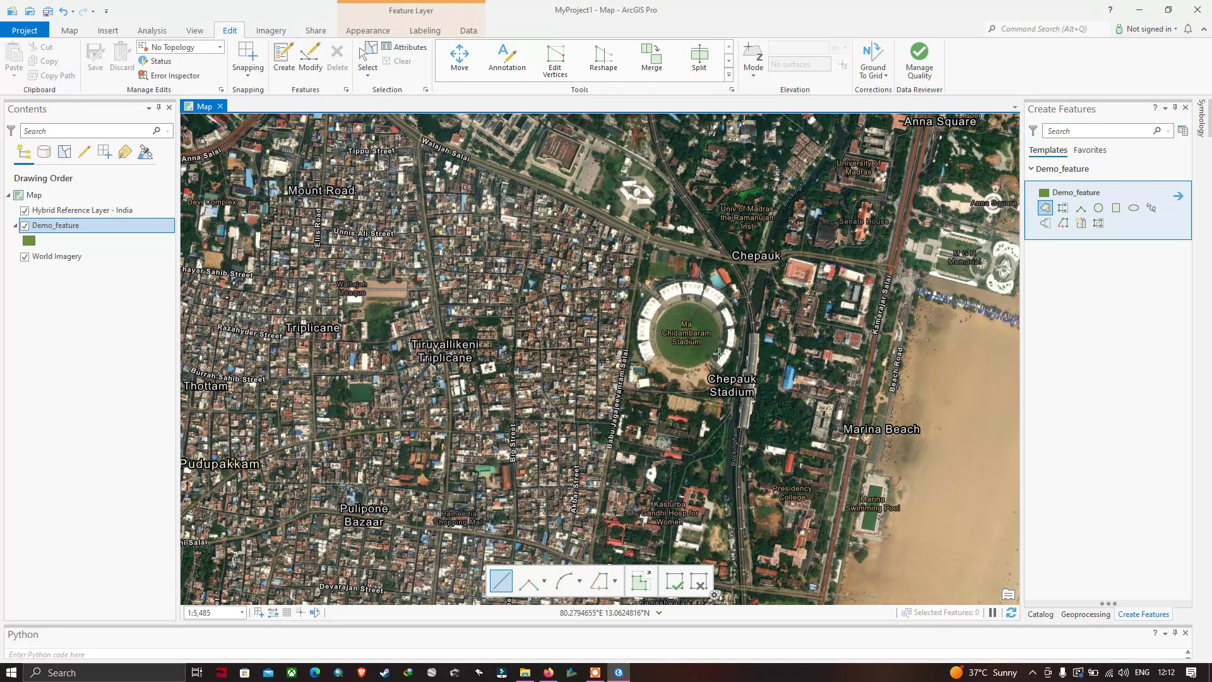
pyautogui.scroll(4, 707, 347)
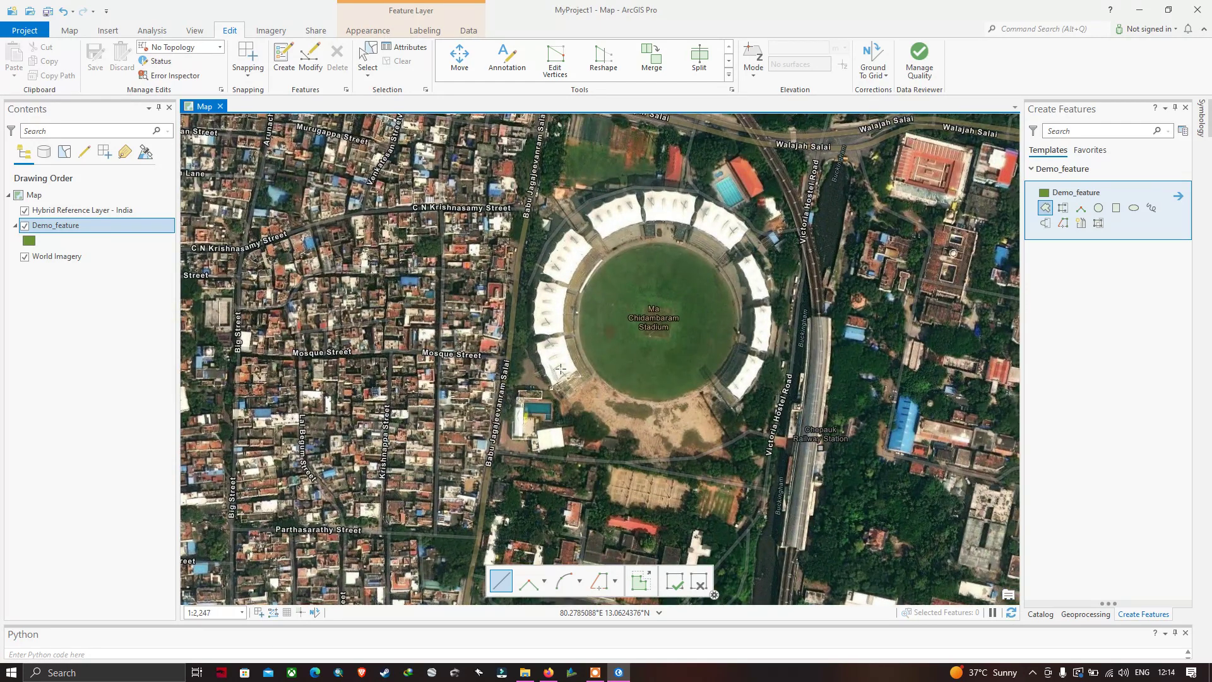
# - Trace 26 vertices around the stadium's north, east, south and west rim, finishing with F2
pyautogui.click(539, 351)
pyautogui.click(532, 323)
pyautogui.click(536, 290)
pyautogui.click(547, 263)
pyautogui.click(559, 238)
pyautogui.click(583, 217)
pyautogui.click(603, 202)
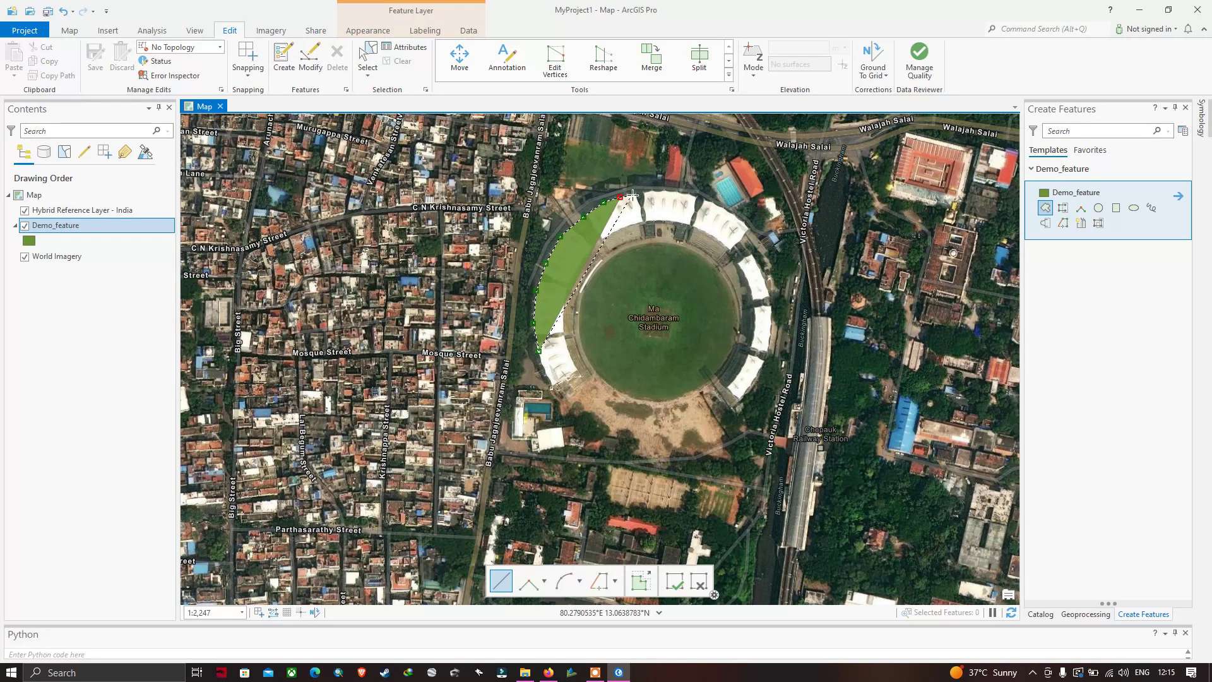
pyautogui.click(620, 195)
pyautogui.click(650, 190)
pyautogui.click(678, 192)
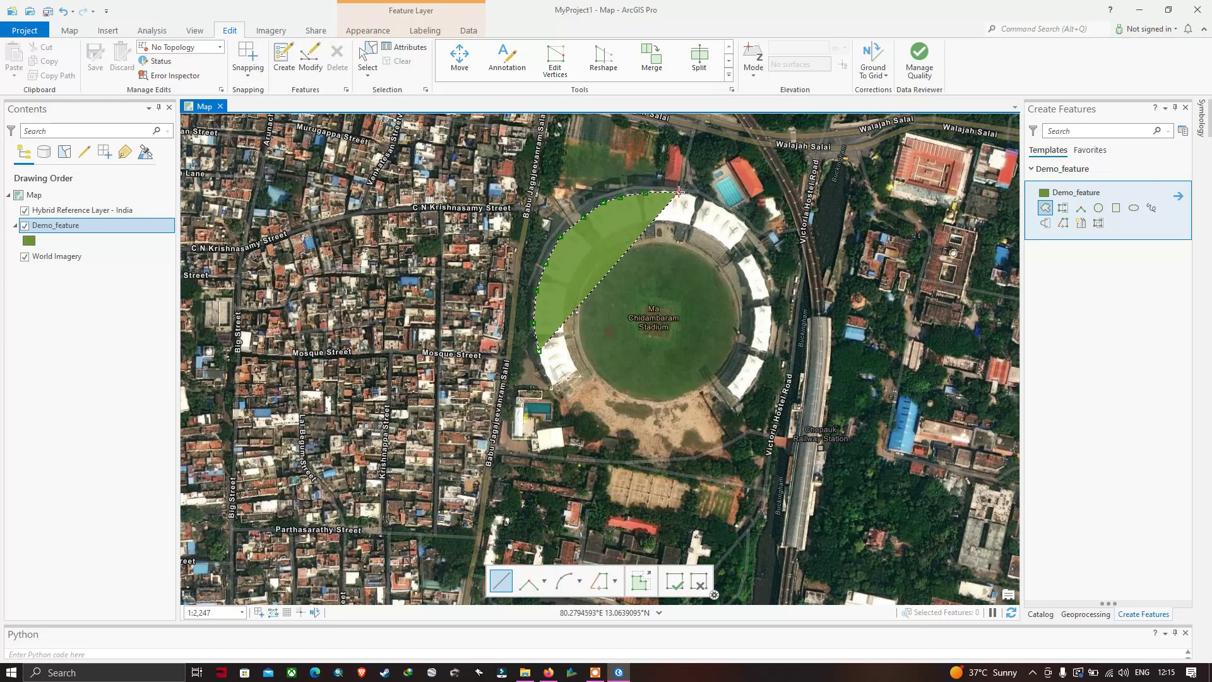
pyautogui.click(703, 198)
pyautogui.click(728, 210)
pyautogui.click(742, 224)
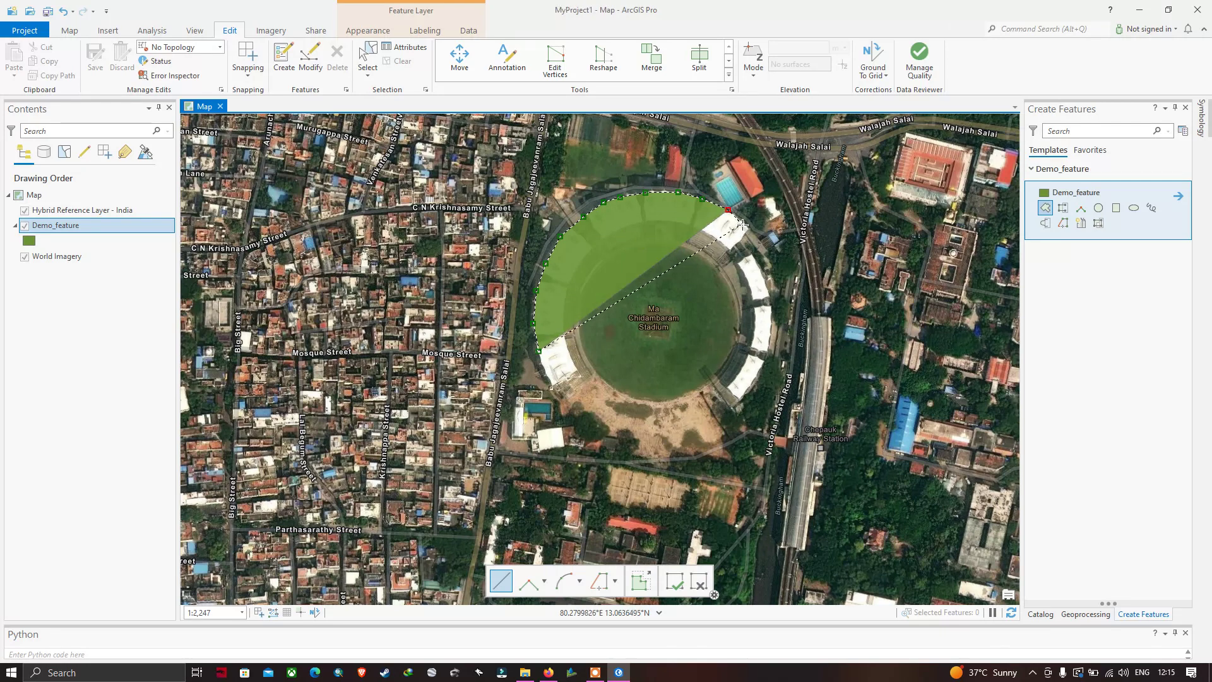
pyautogui.click(757, 257)
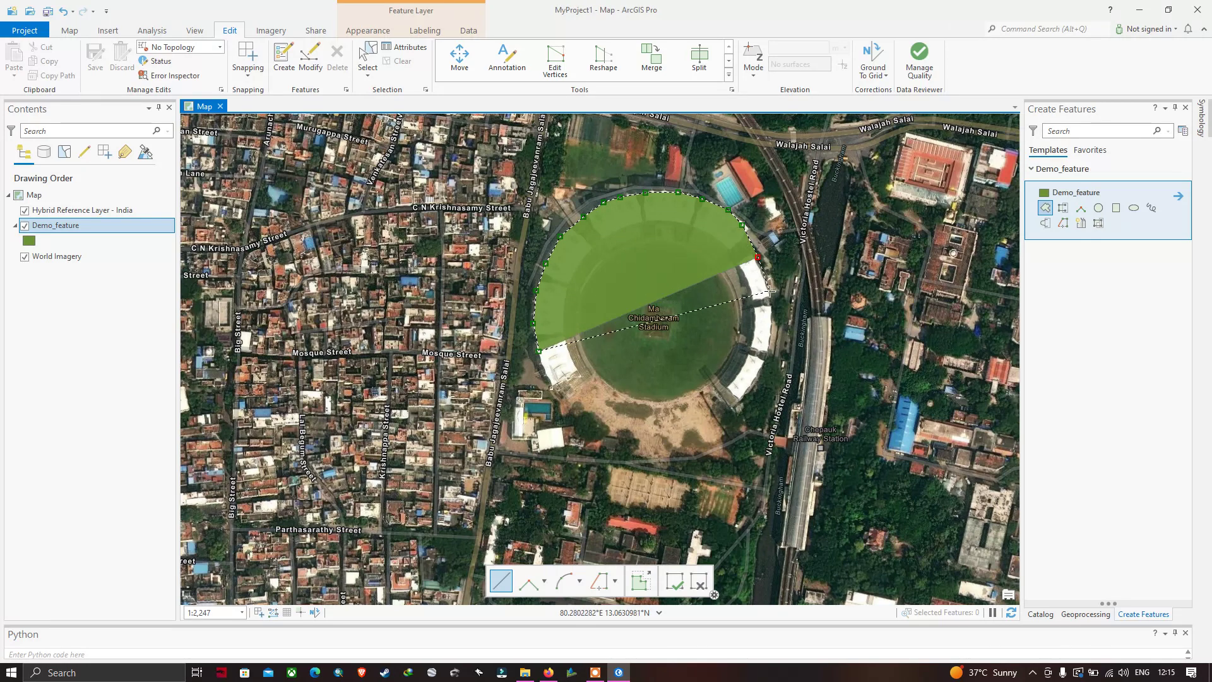
pyautogui.click(769, 291)
pyautogui.click(770, 320)
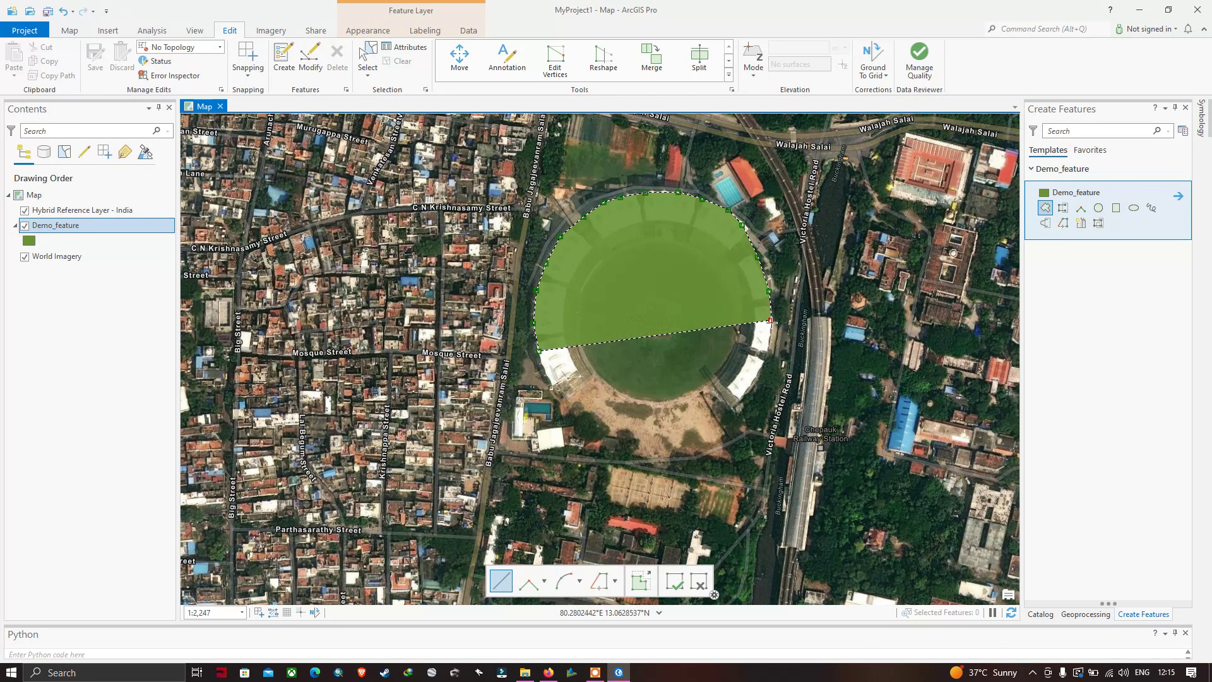
pyautogui.click(767, 355)
pyautogui.click(751, 382)
pyautogui.click(742, 394)
pyautogui.click(716, 415)
pyautogui.click(678, 425)
pyautogui.click(641, 426)
pyautogui.click(601, 418)
pyautogui.click(569, 403)
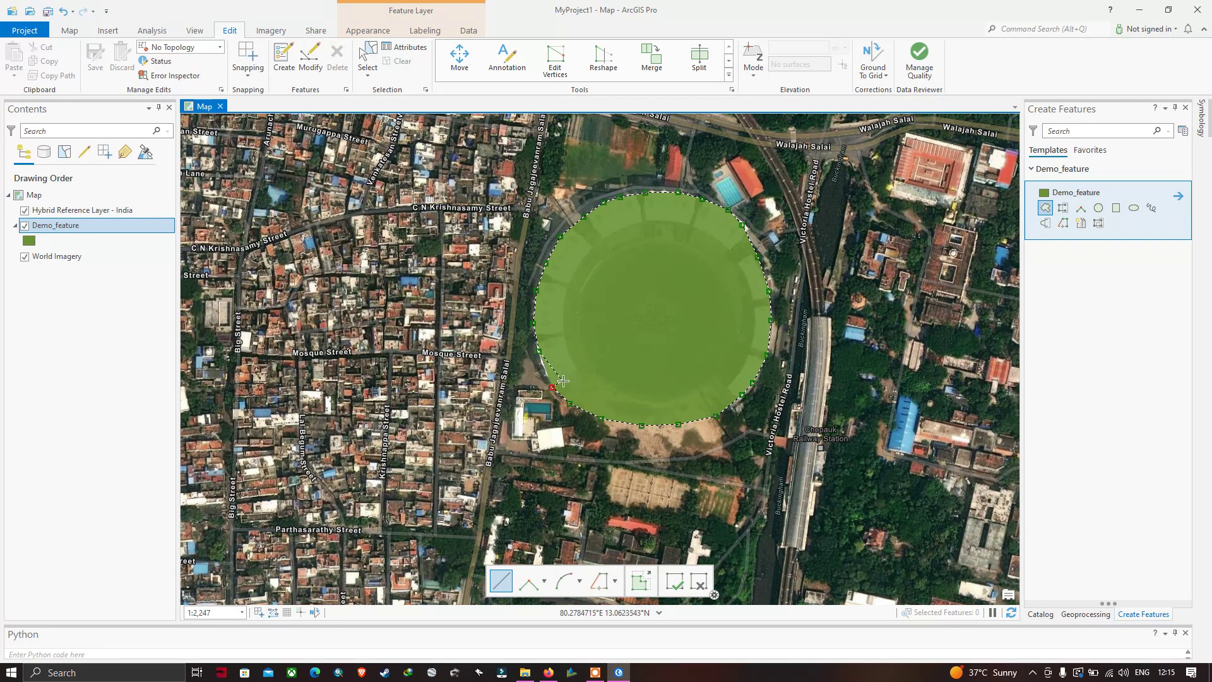
pyautogui.click(551, 387)
pyautogui.click(543, 367)
pyautogui.press('F2')
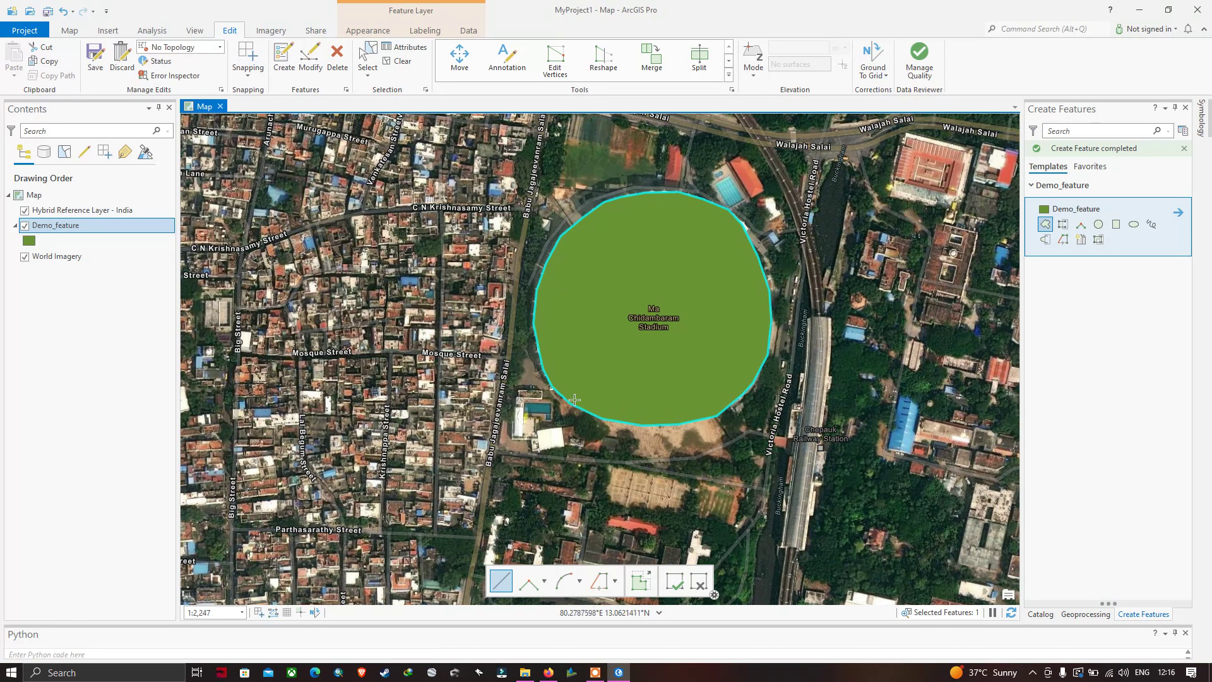
# - Zoom to 1:589 west of the stadium and outline the white building's corners, finishing with F2
pyautogui.moveTo(529, 476); pyautogui.dragTo(584, 442)
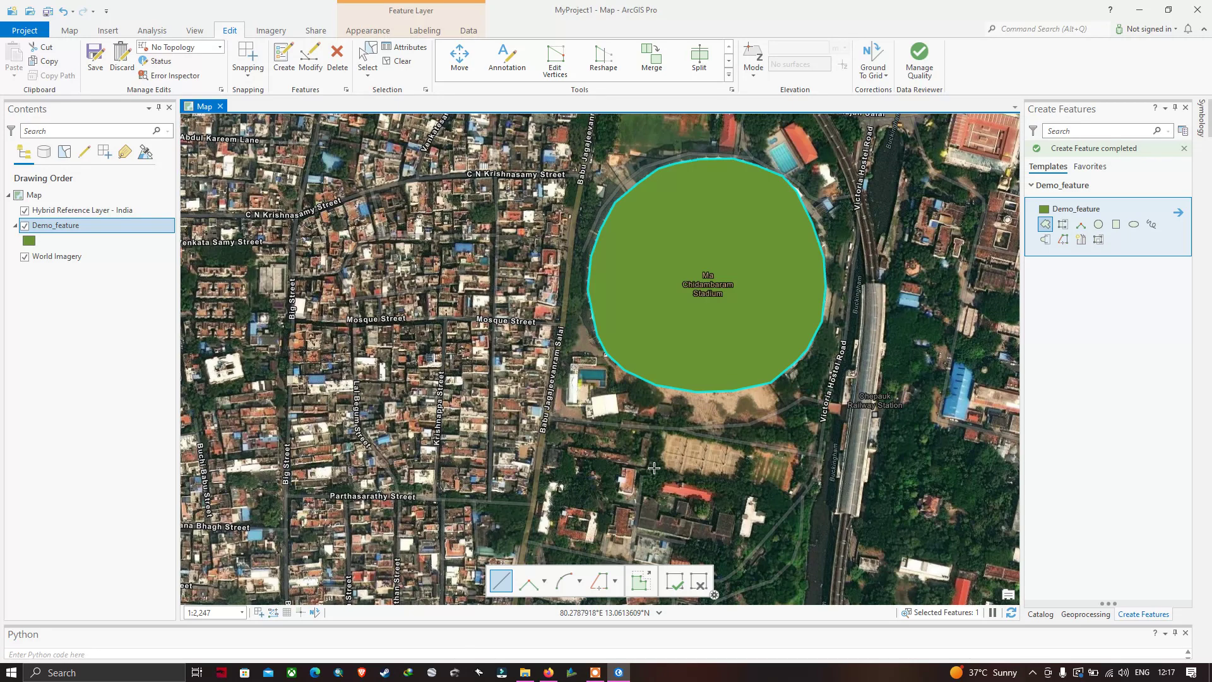
pyautogui.moveTo(347, 381); pyautogui.dragTo(625, 438)
pyautogui.moveTo(491, 435); pyautogui.dragTo(570, 464)
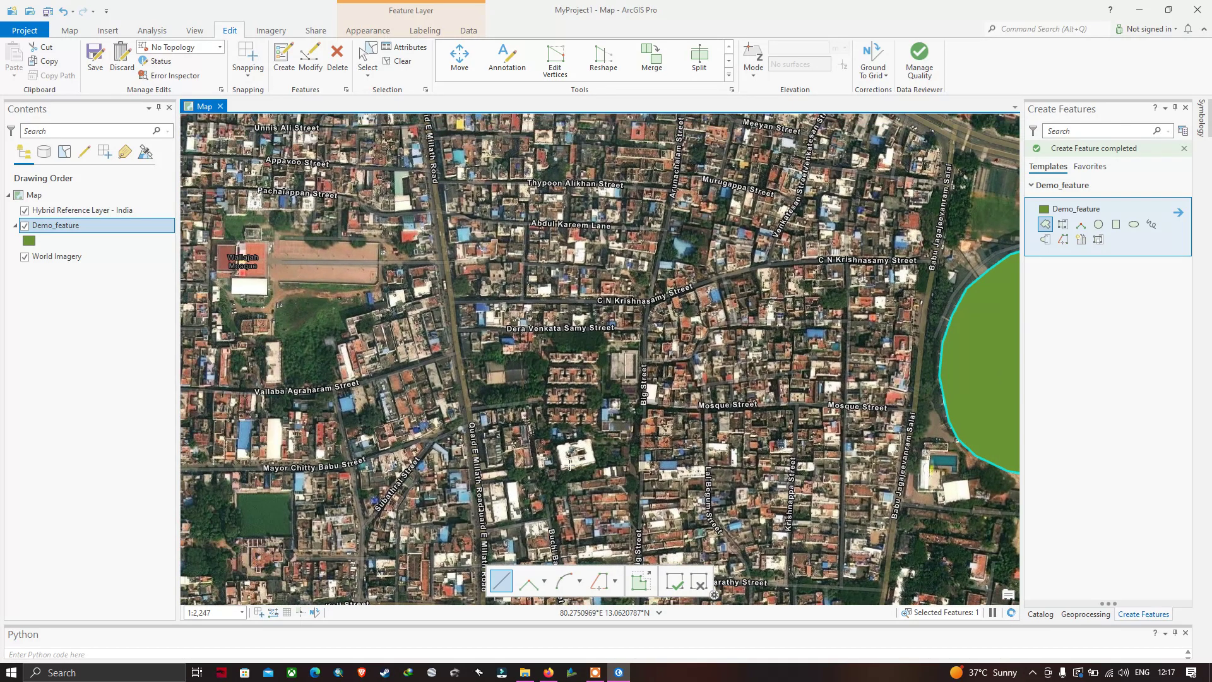
pyautogui.scroll(5, 570, 464)
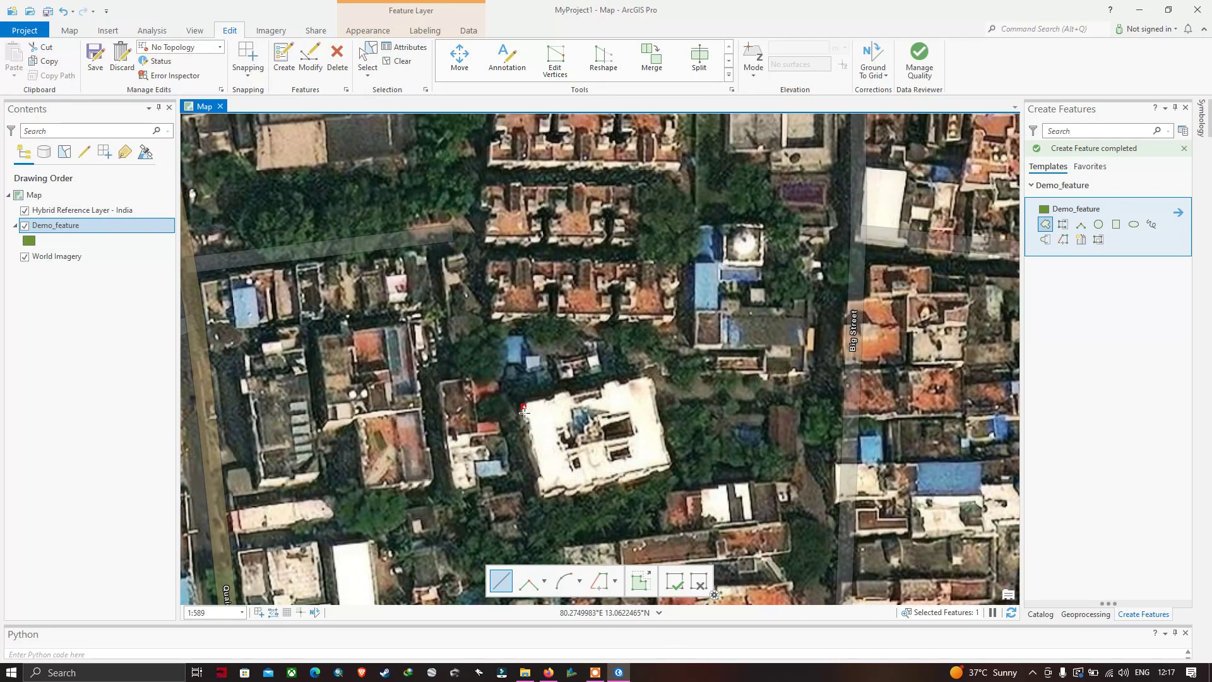
pyautogui.click(542, 489)
pyautogui.click(668, 464)
pyautogui.click(647, 376)
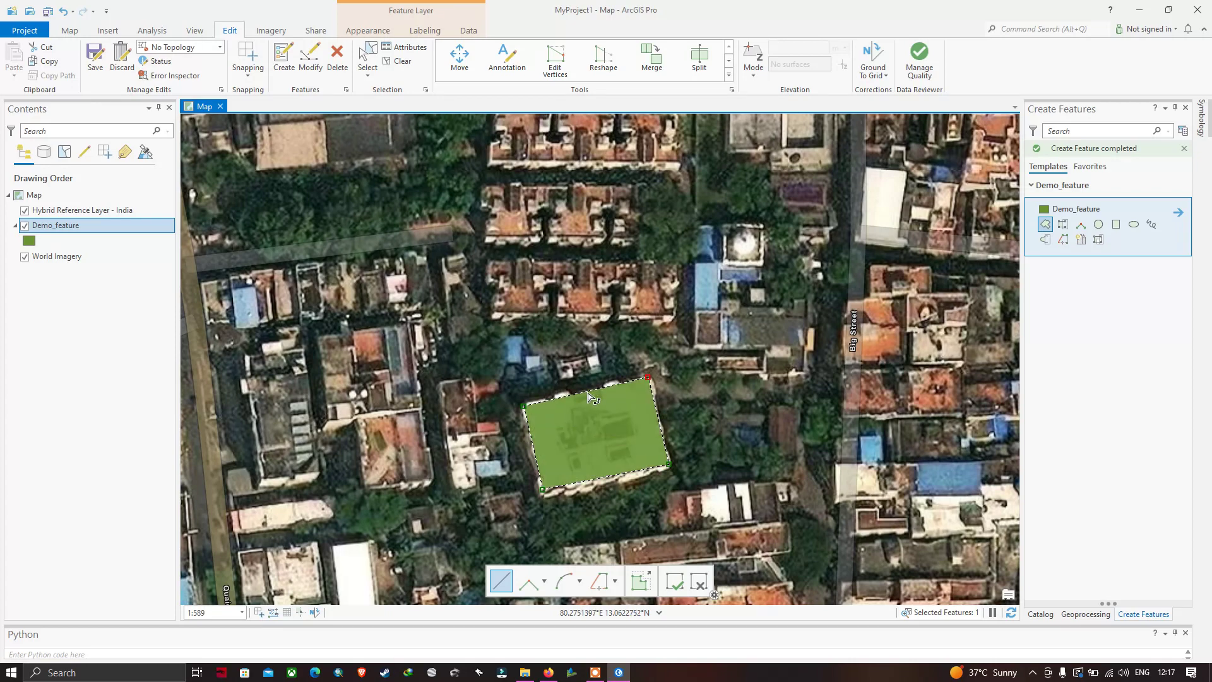
pyautogui.press('F2')
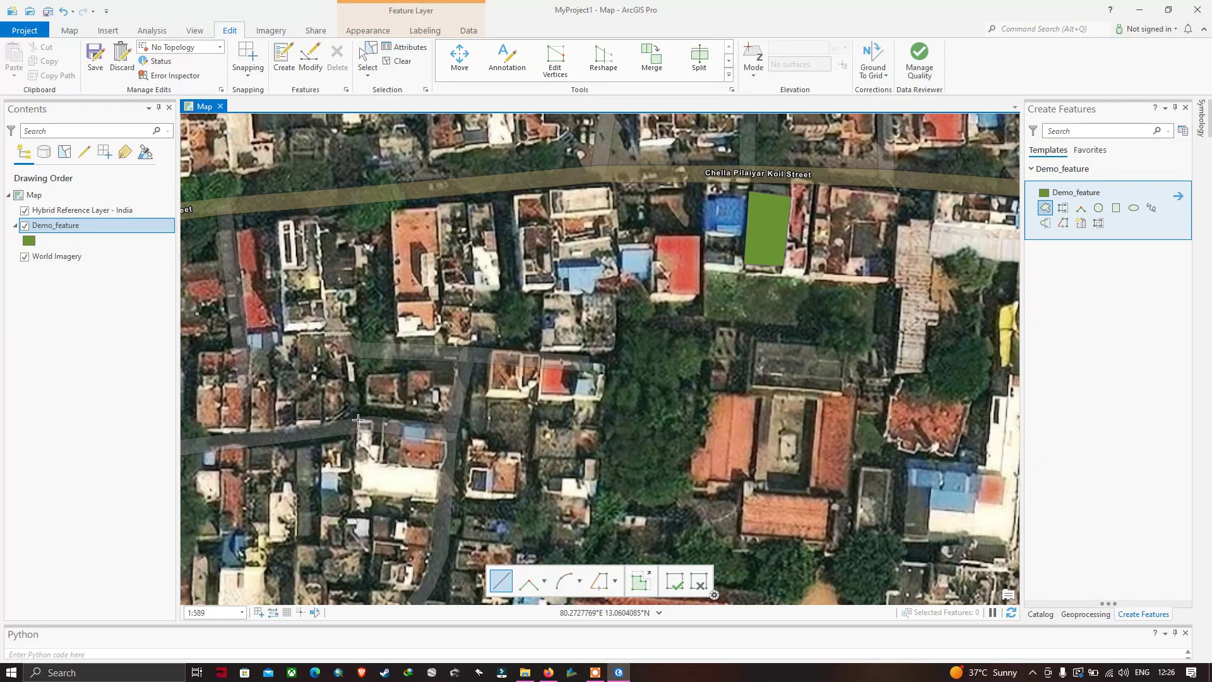
# - Trace an L-shaped Demo_feature footprint around the junction building's corners and finish the feature
pyautogui.click(372, 419)
pyautogui.click(371, 445)
pyautogui.click(377, 462)
pyautogui.click(436, 468)
pyautogui.click(435, 496)
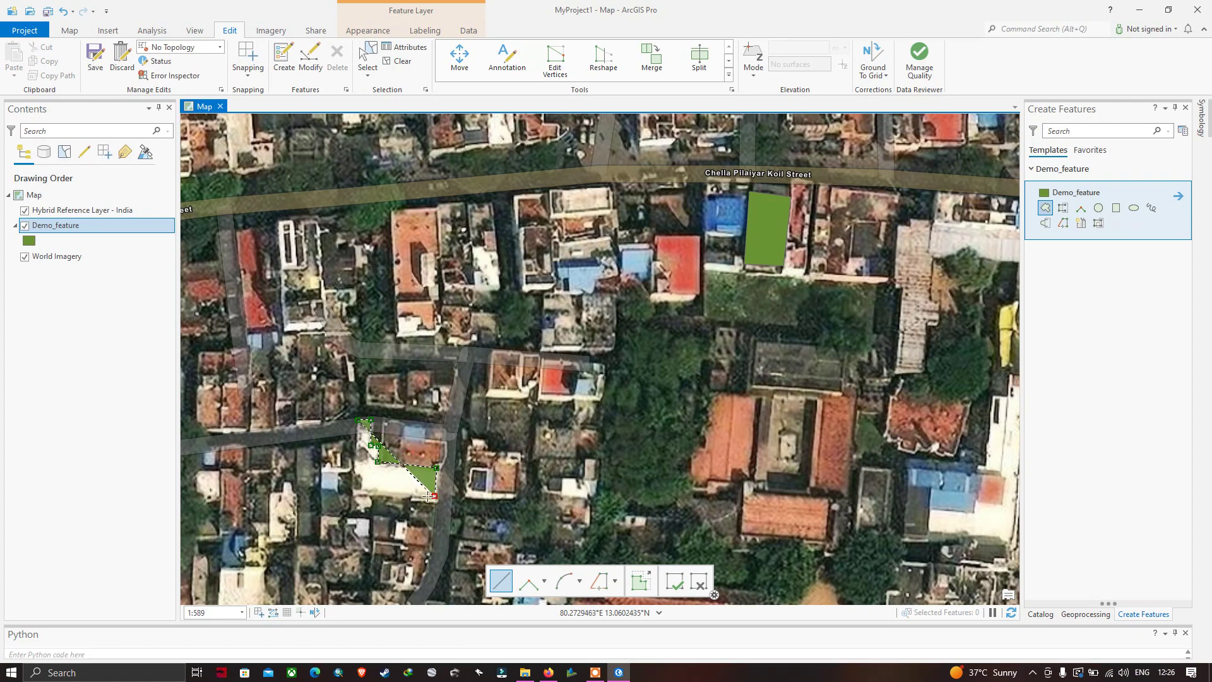
pyautogui.click(354, 492)
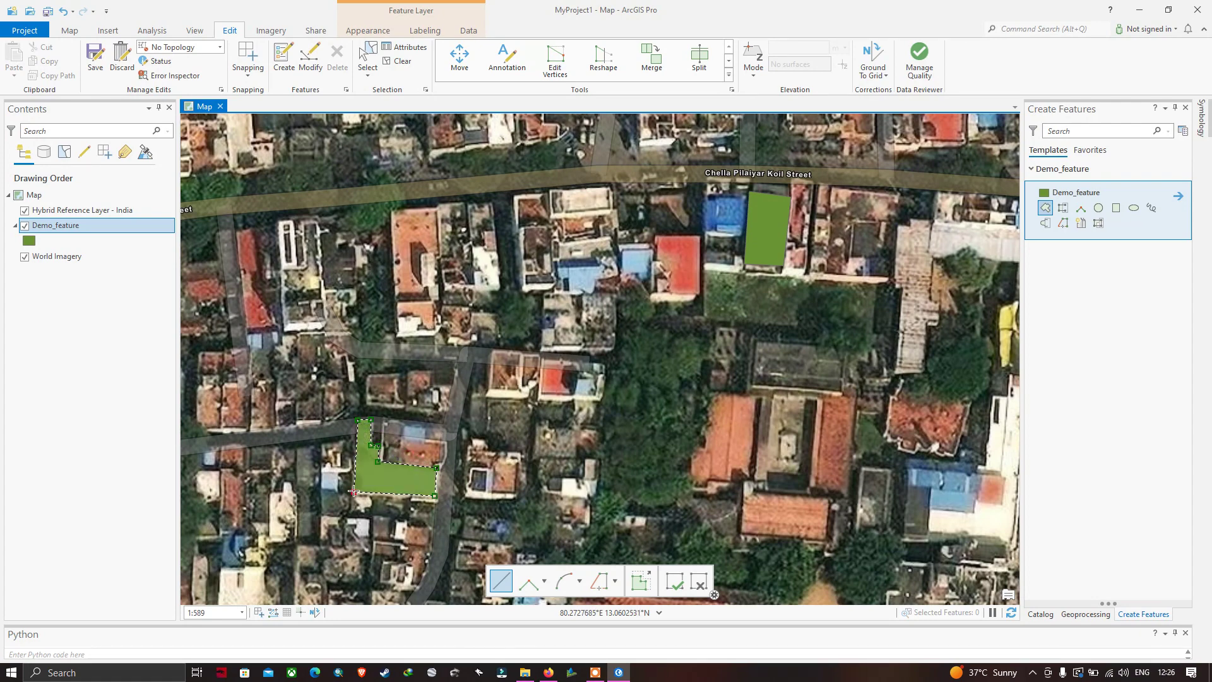
pyautogui.doubleClick(357, 421)
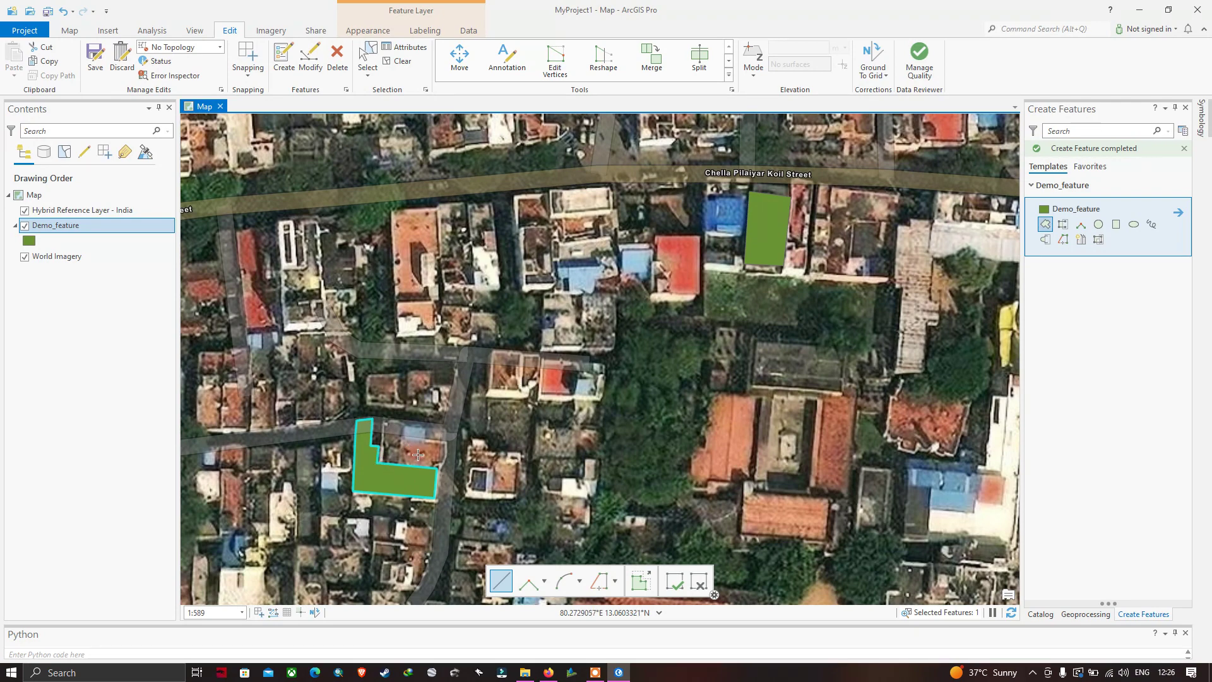
# - Switch to Autocomplete Polygon and start the new polygon along the L-shape's inner edge
pyautogui.click(1061, 225)
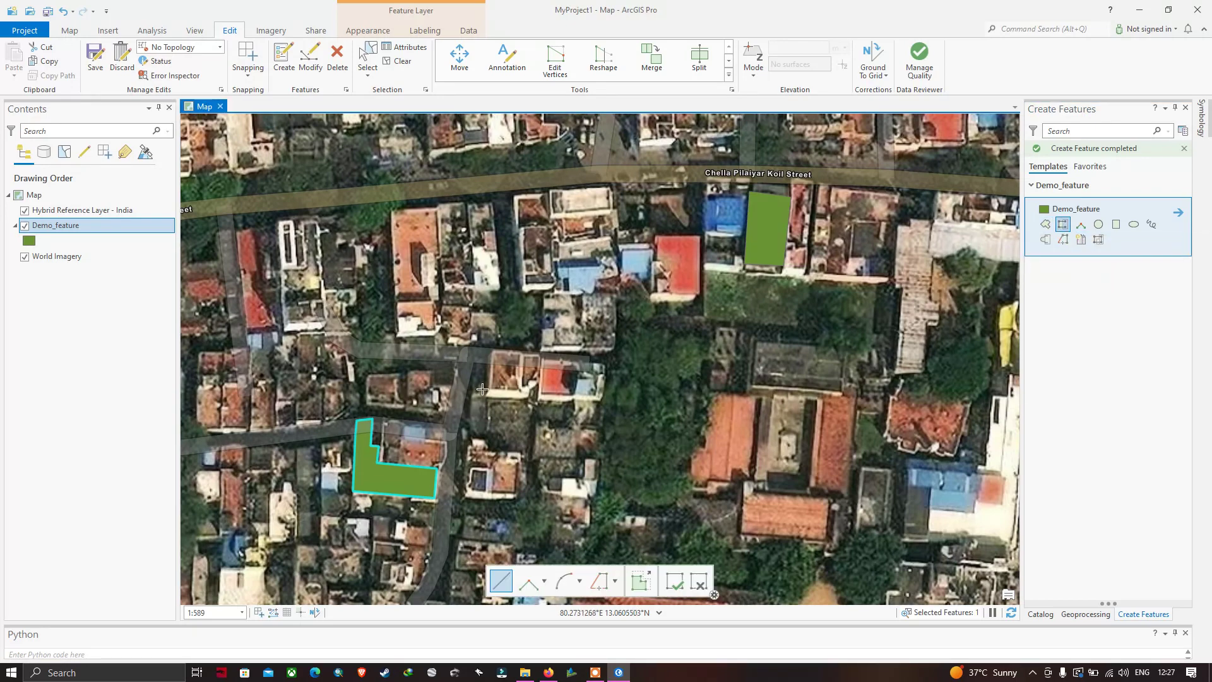
pyautogui.click(383, 432)
pyautogui.click(378, 446)
pyautogui.click(376, 462)
pyautogui.click(386, 477)
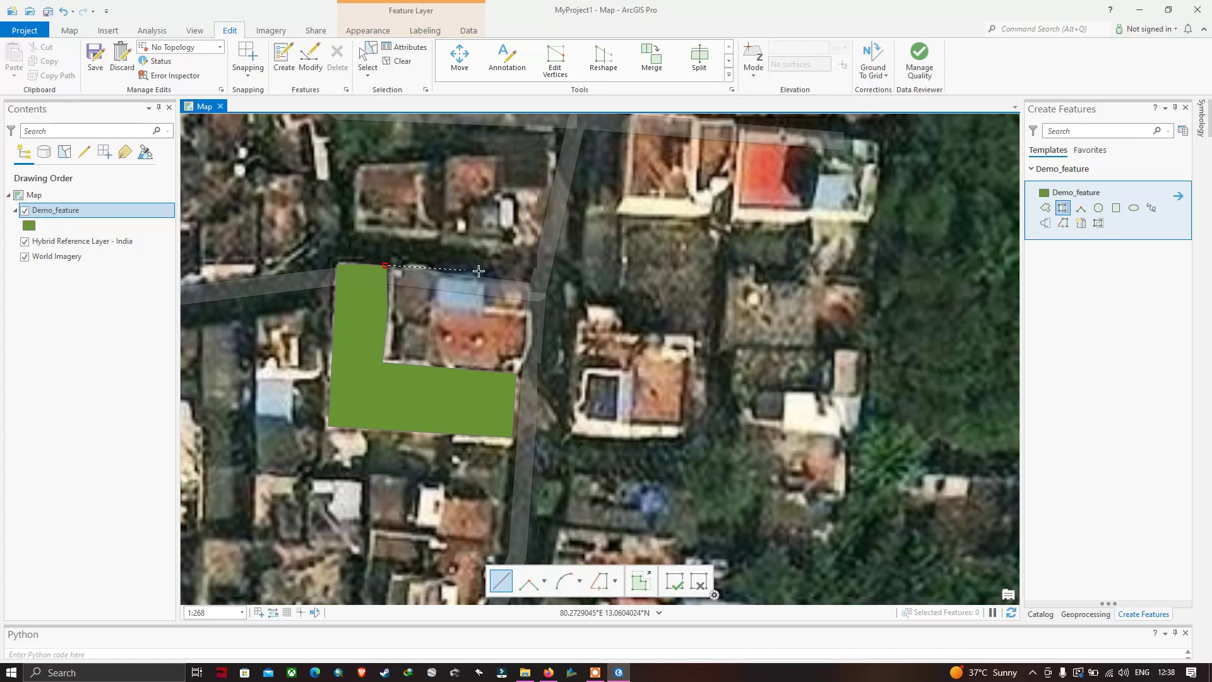
# - Place the notch's north-east and south-east corners, return to the L's edge, and finish the polygon
pyautogui.click(529, 282)
pyautogui.click(516, 374)
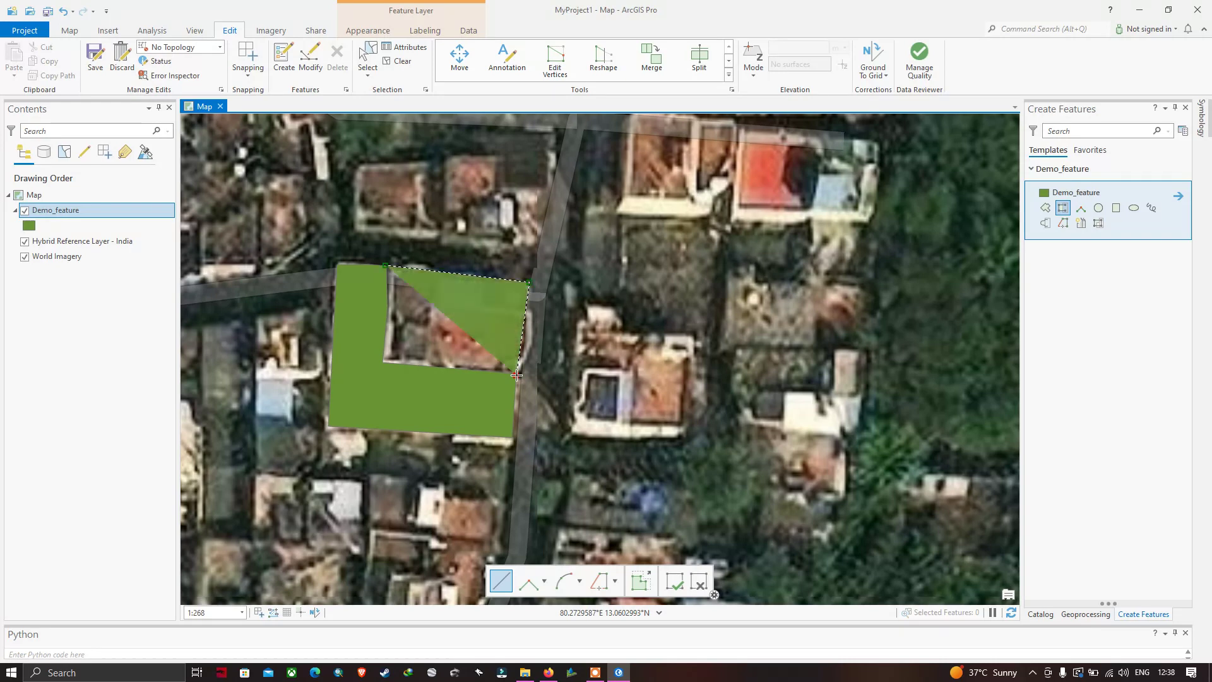
pyautogui.click(381, 363)
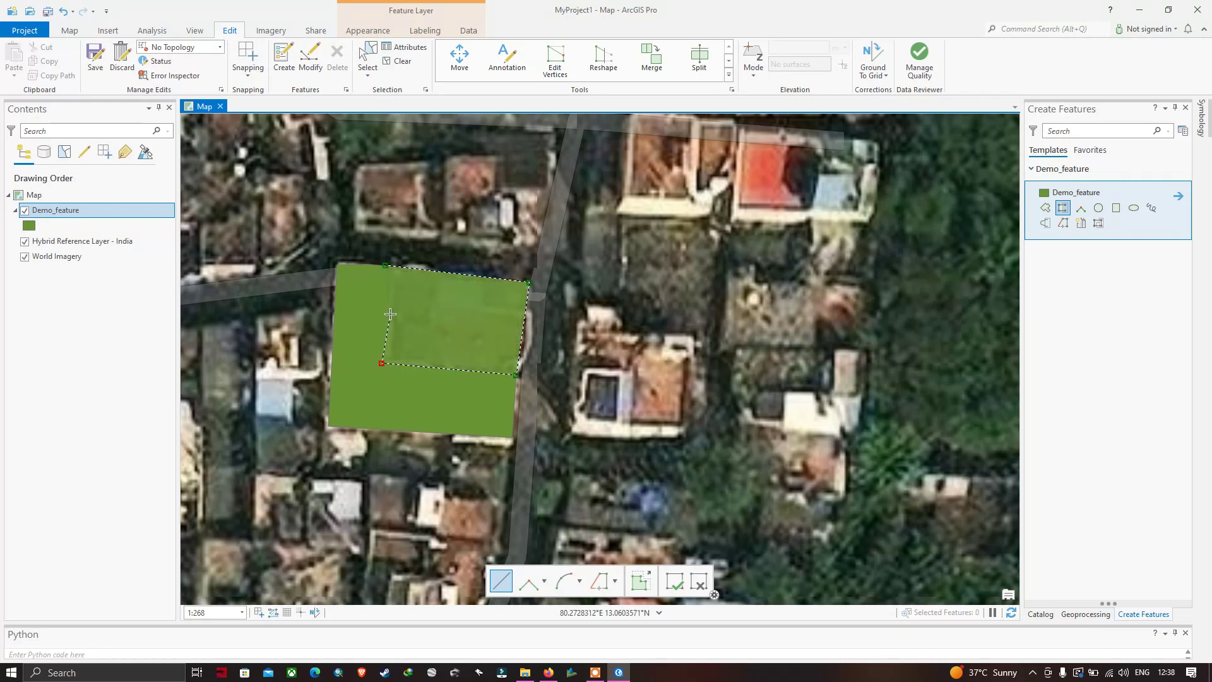
pyautogui.click(387, 303)
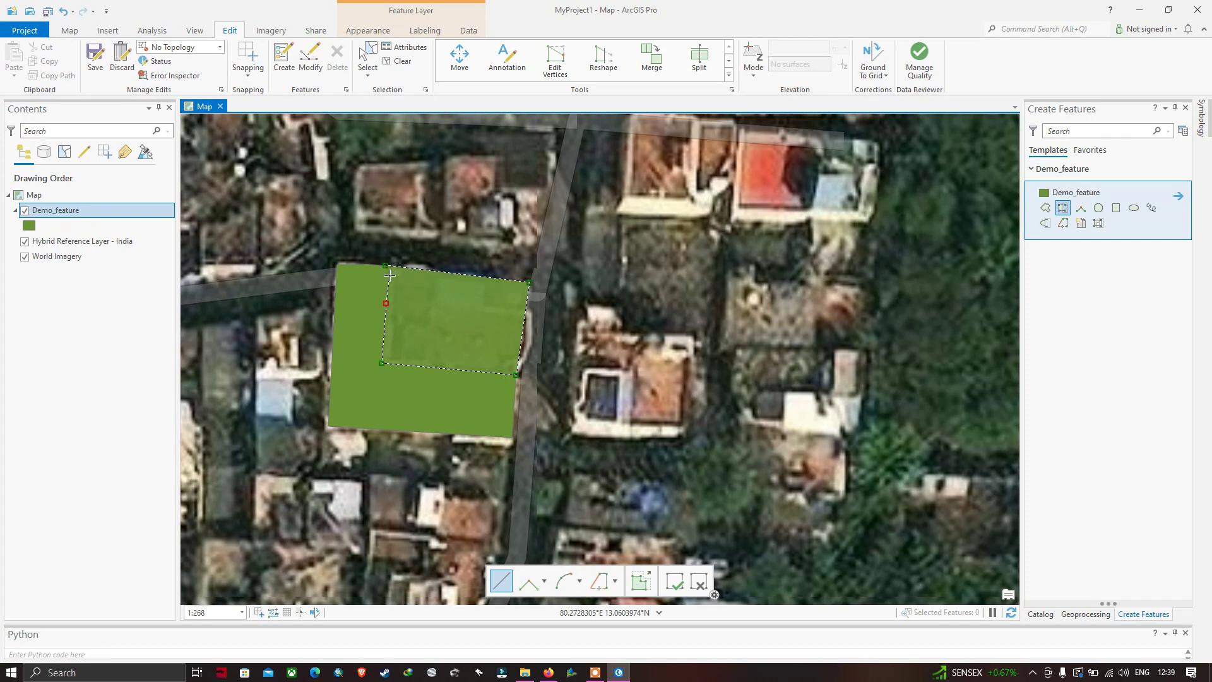
pyautogui.doubleClick(387, 276)
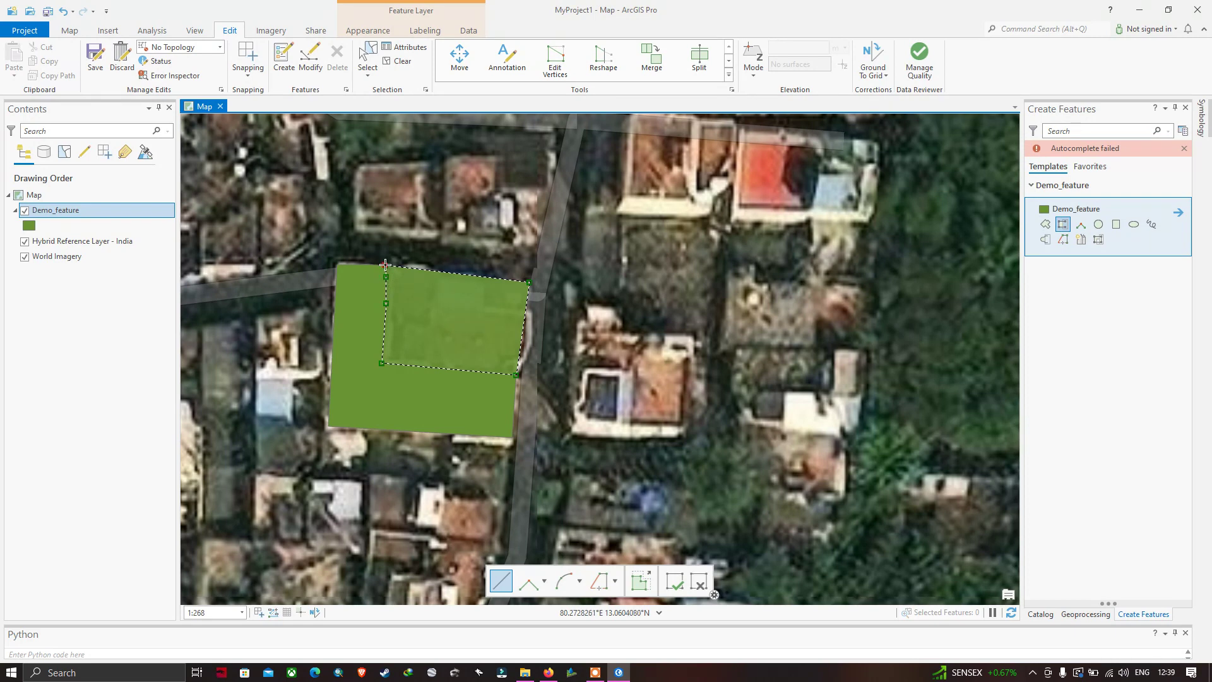
pyautogui.doubleClick(385, 264)
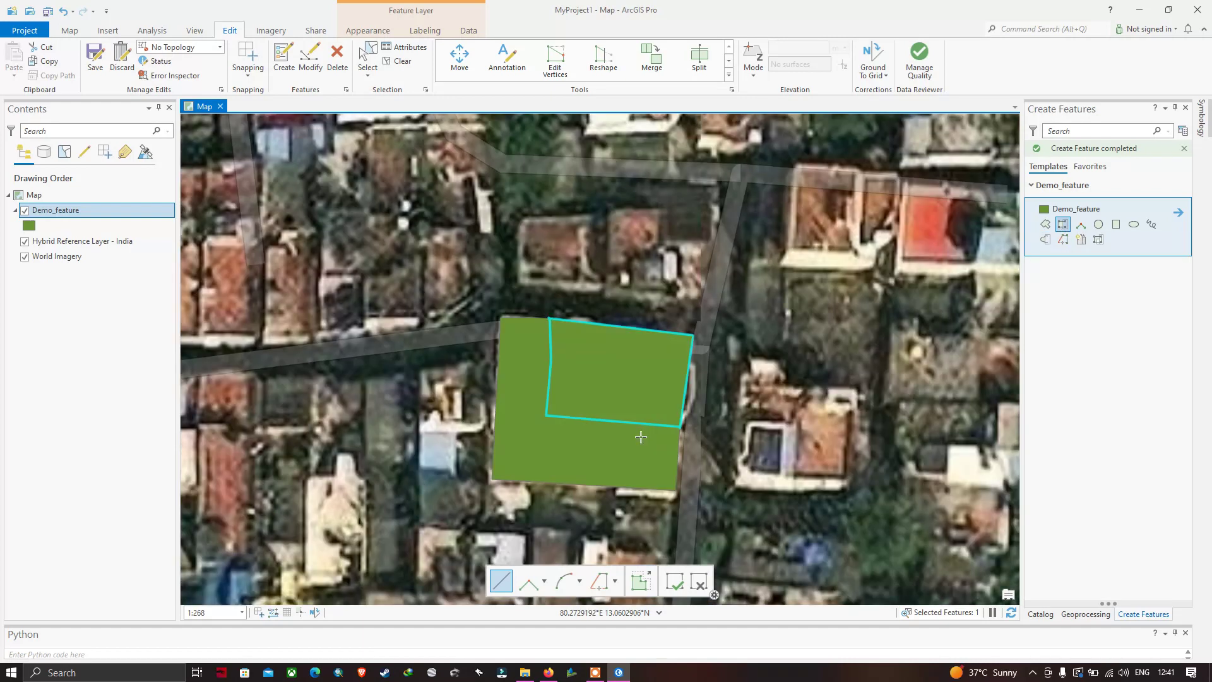
# - Zoom the map in and out to check the notch polygon against the L-shaped footprint
pyautogui.scroll(8, 623, 427)
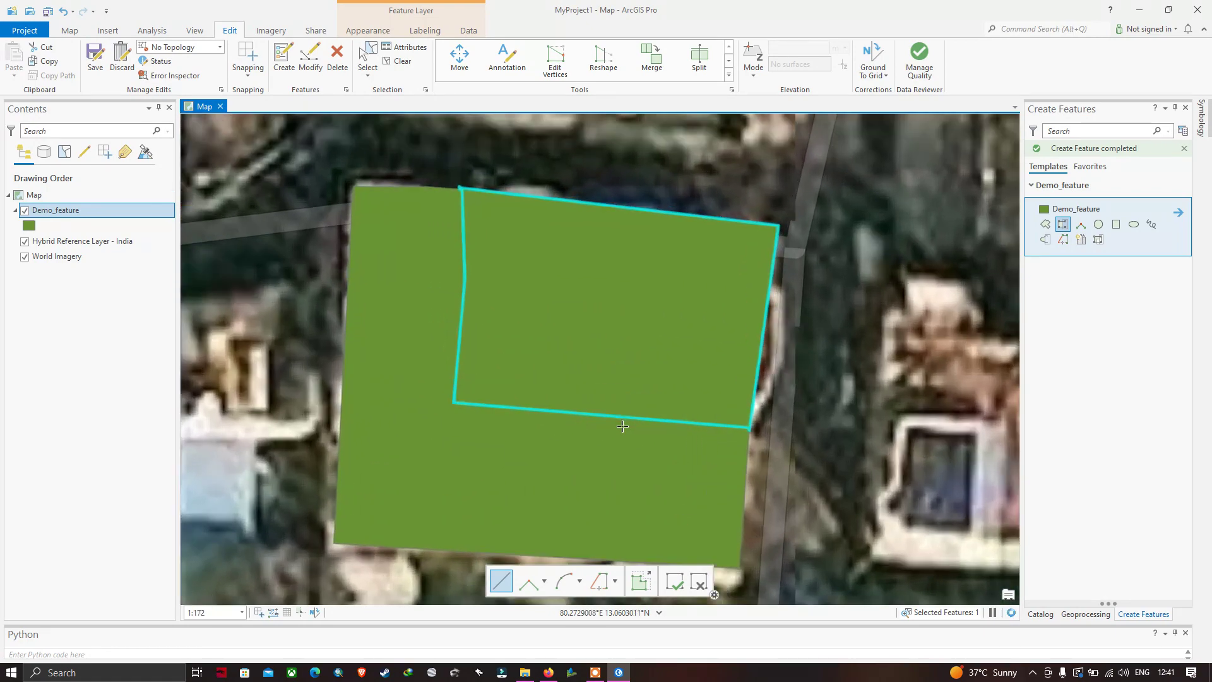
pyautogui.scroll(4, 571, 406)
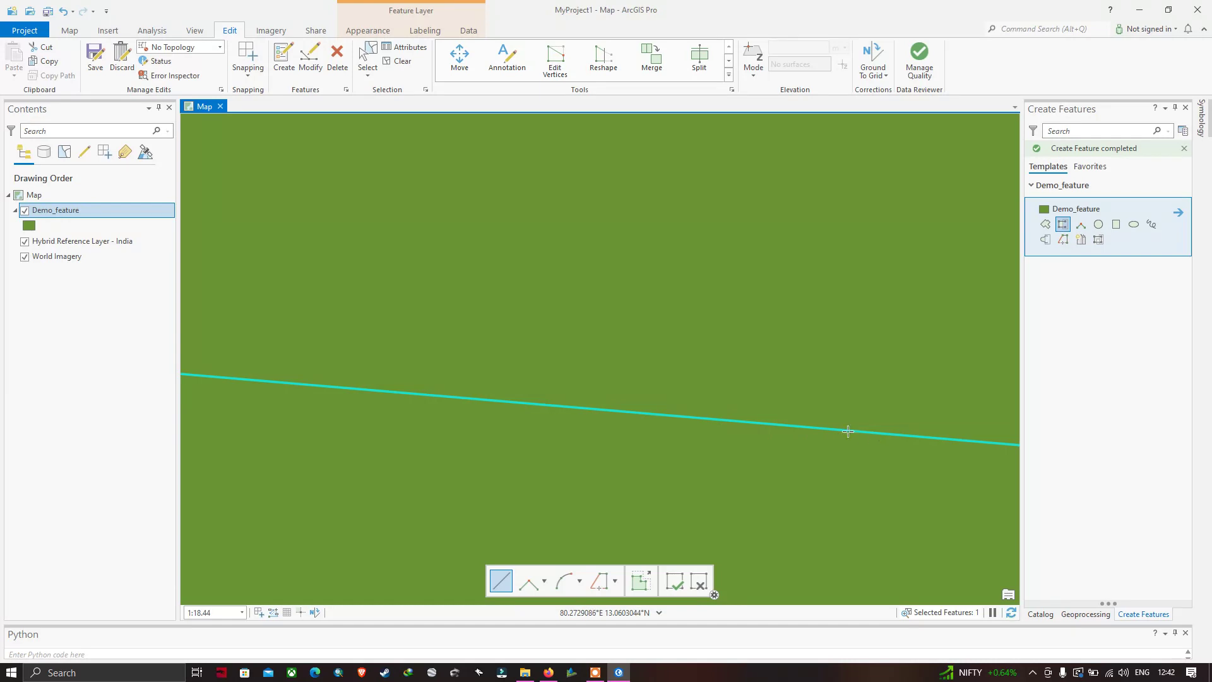
pyautogui.scroll(2, 827, 429)
pyautogui.scroll(-2, 829, 439)
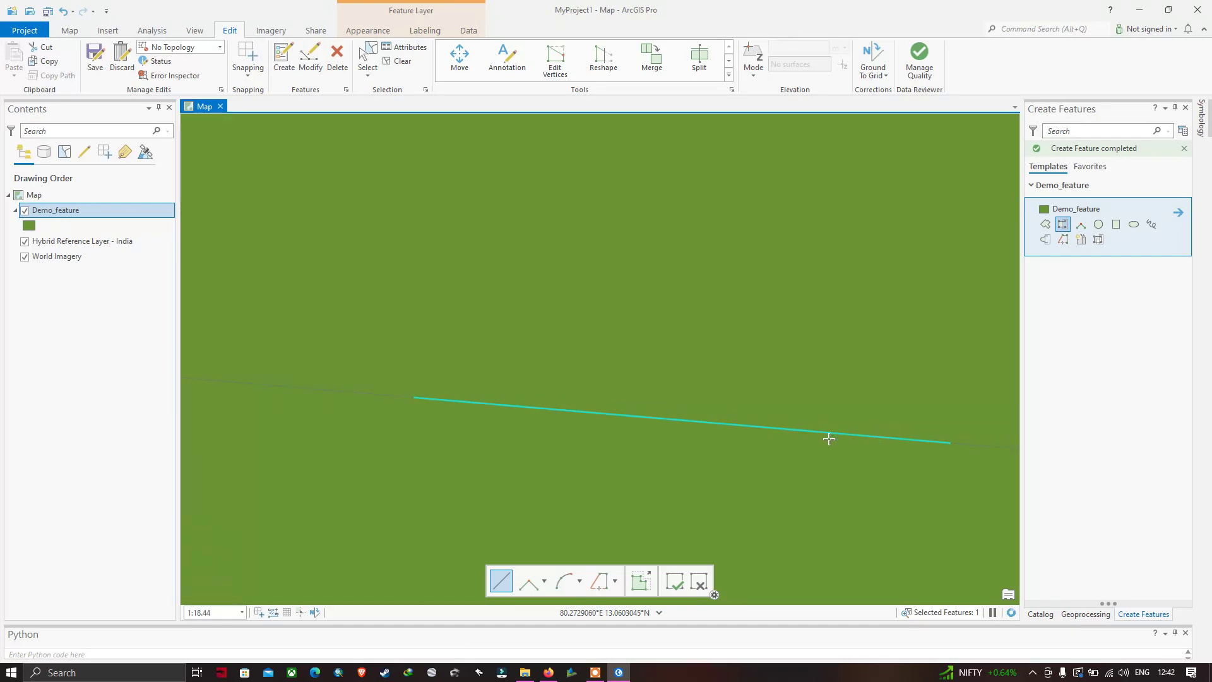
pyautogui.scroll(-2, 687, 456)
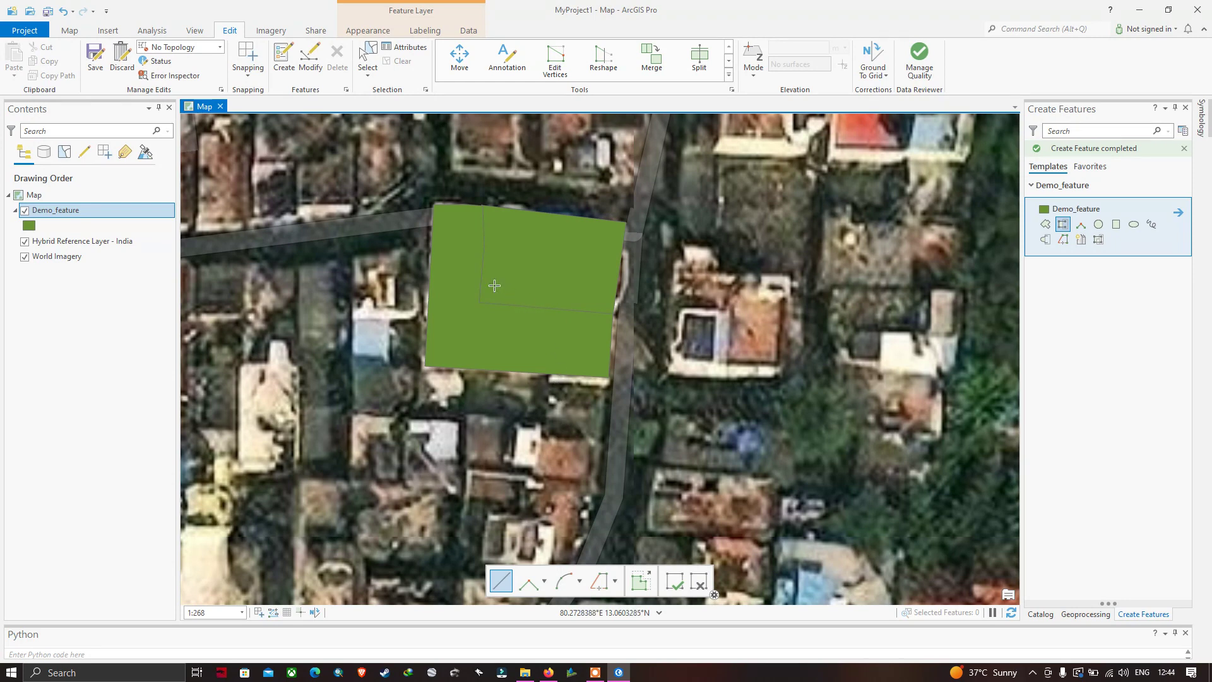
# - Centre the two green polygons and box-select both with the Rectangle selection tool
pyautogui.moveTo(549, 292); pyautogui.dragTo(584, 398)
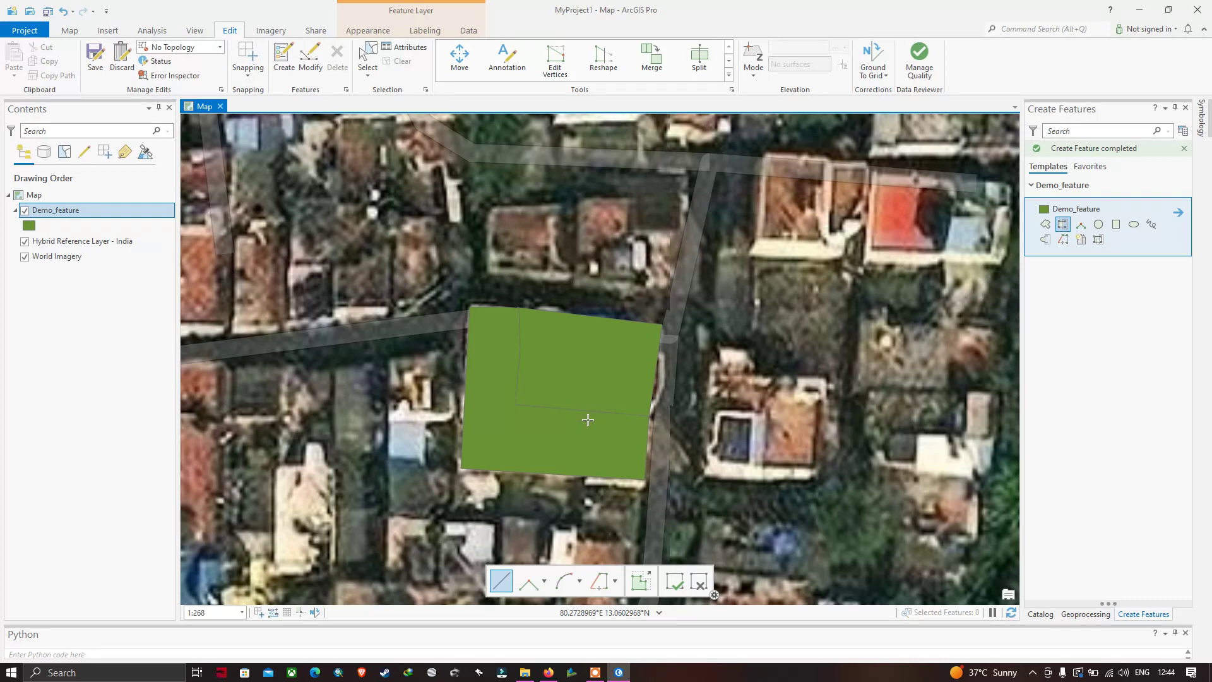
pyautogui.click(369, 74)
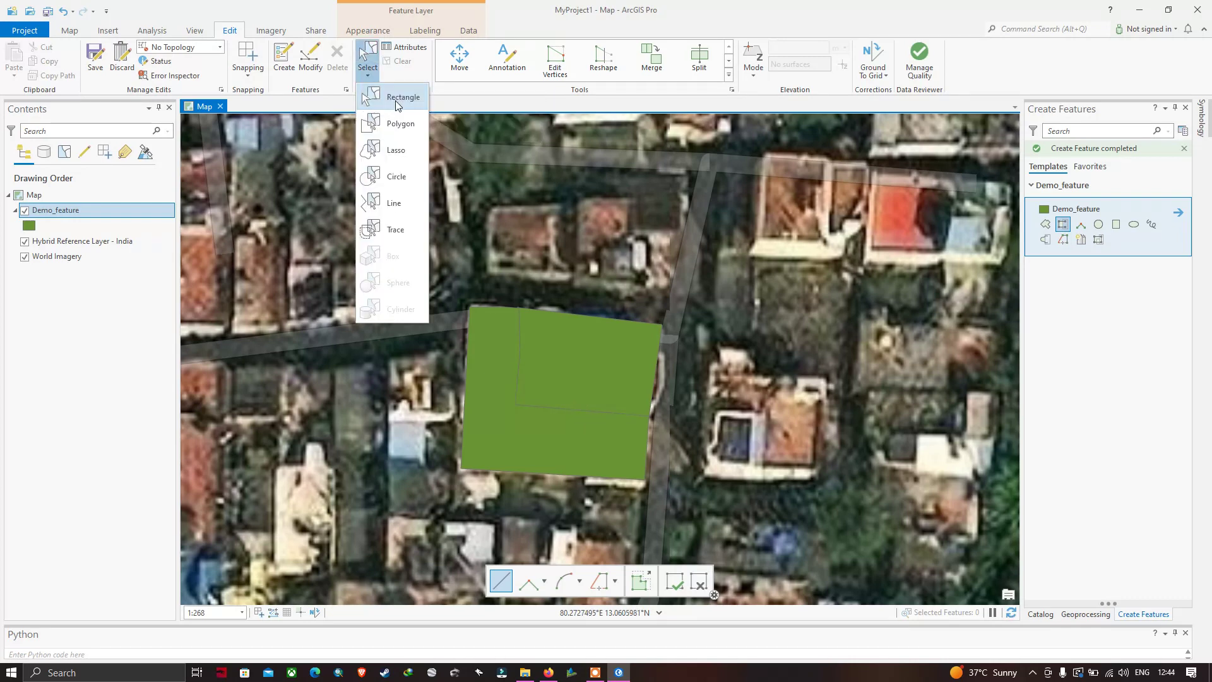
pyautogui.click(459, 123)
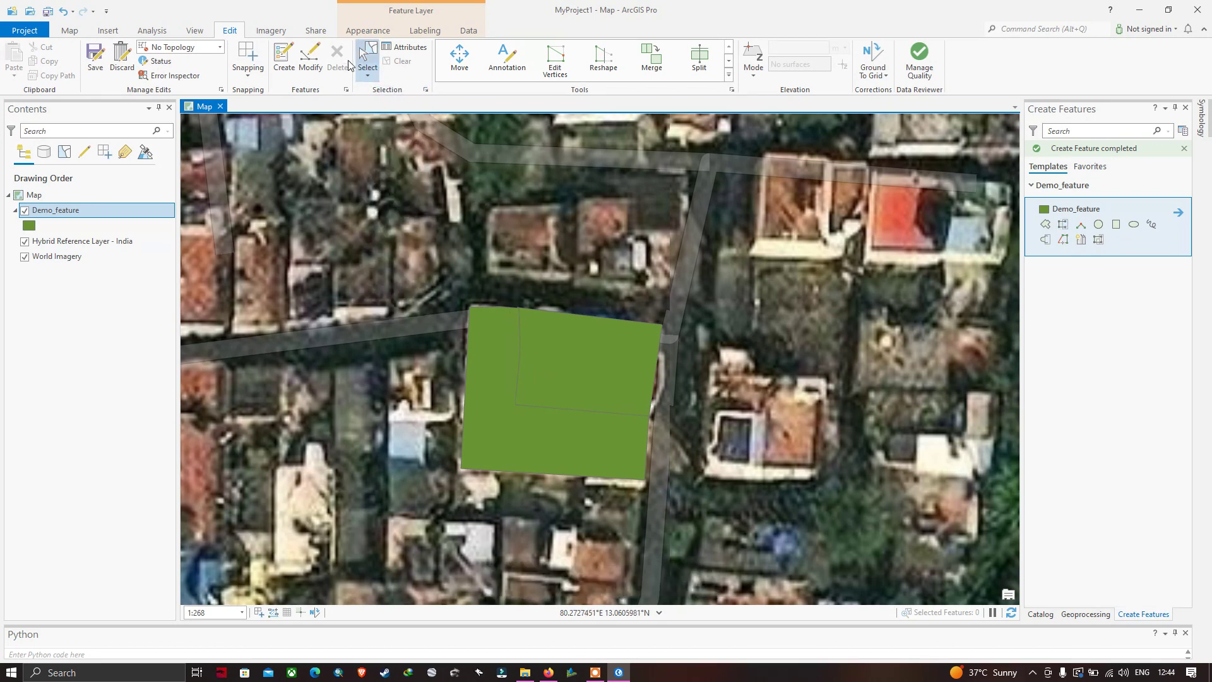
pyautogui.click(367, 73)
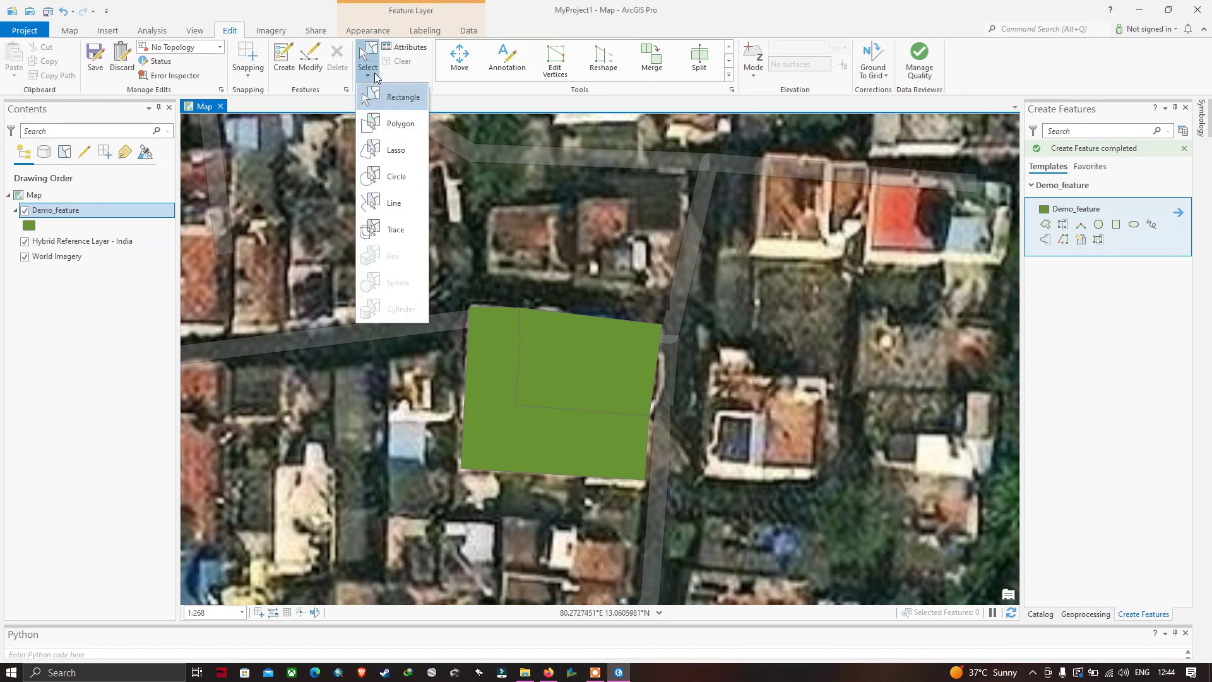
pyautogui.click(397, 101)
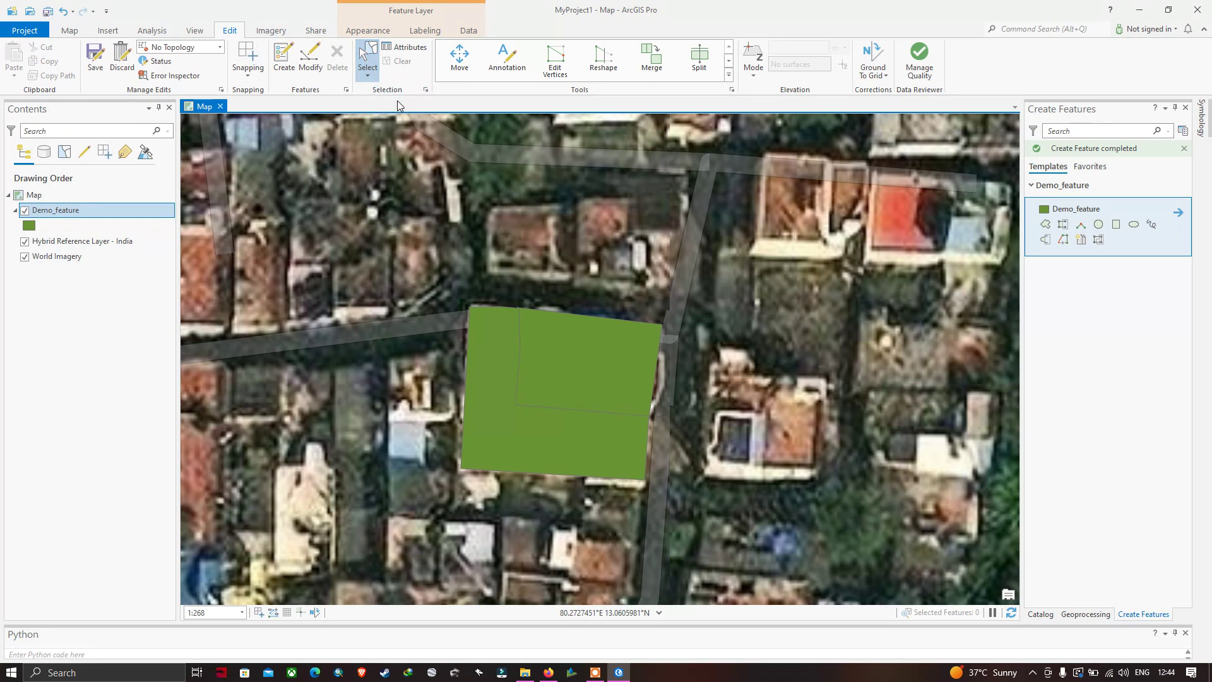
pyautogui.moveTo(434, 260); pyautogui.dragTo(696, 519)
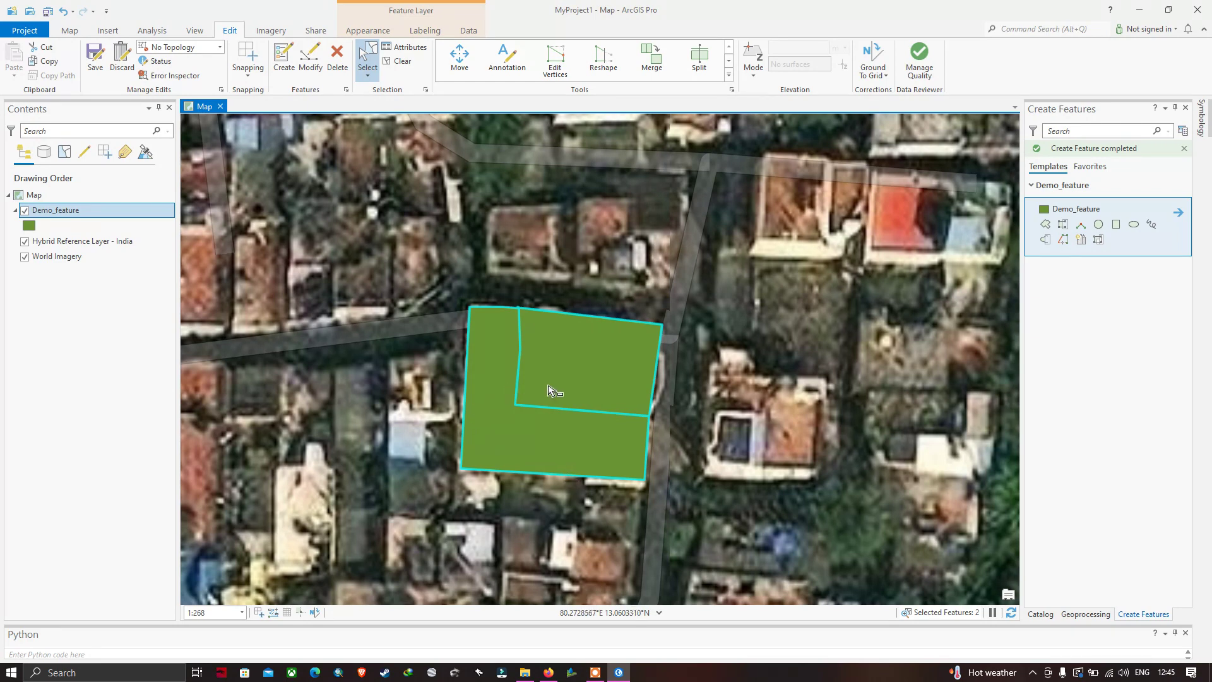
# - Pin the Modify Features pane and filter its tools with the search term 'Merge'
pyautogui.click(317, 61)
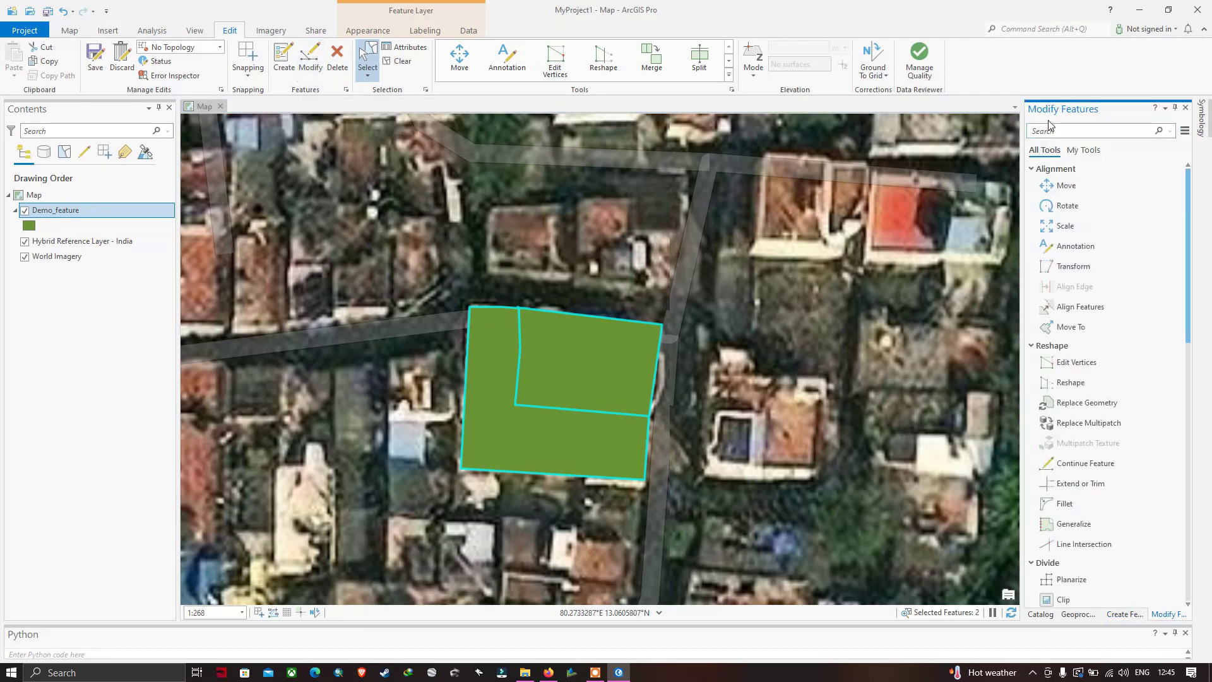
pyautogui.click(1174, 108)
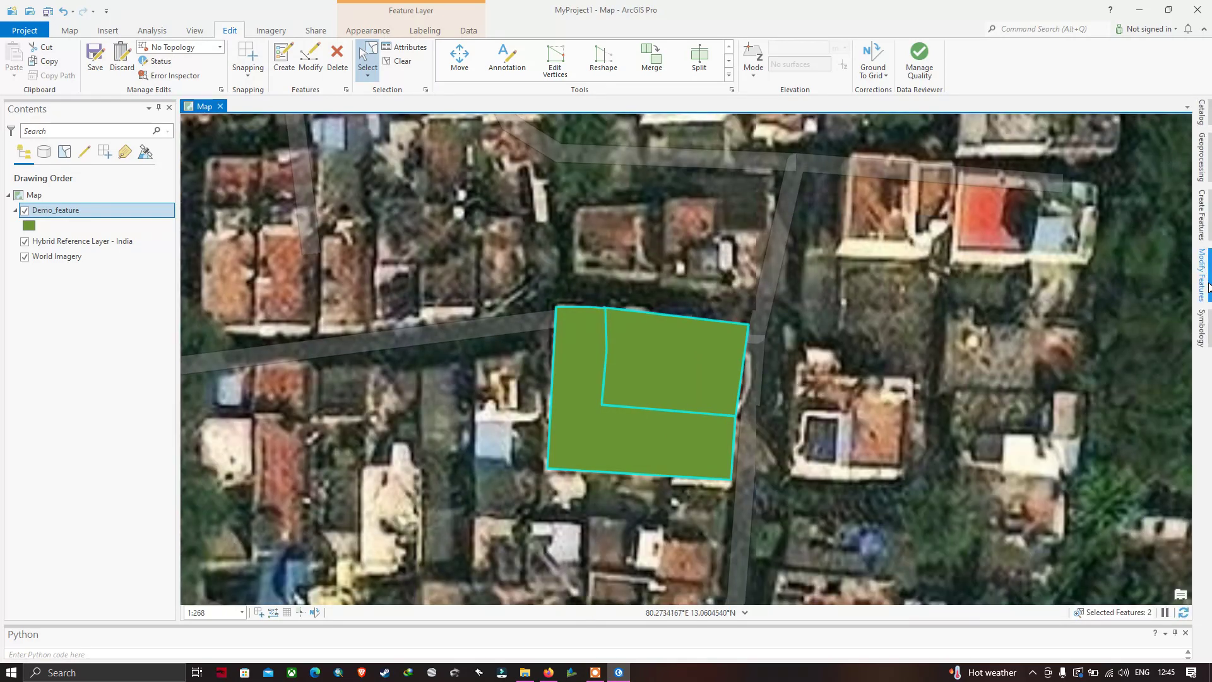
pyautogui.click(1202, 277)
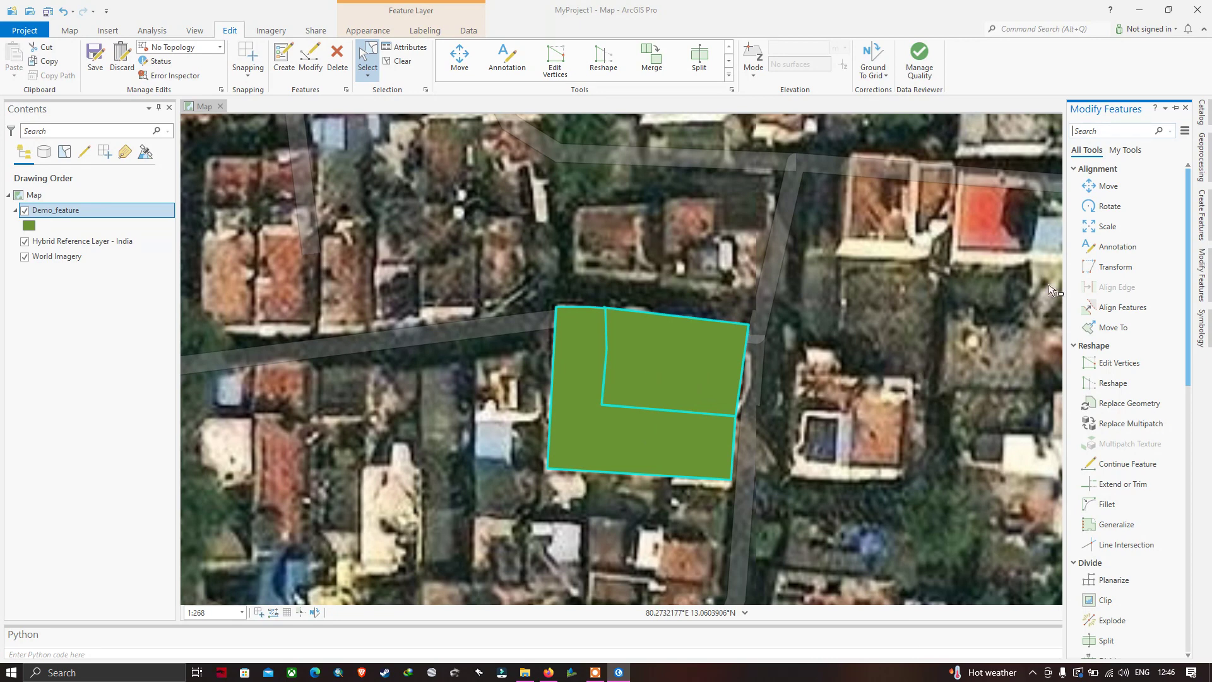
pyautogui.click(1091, 135)
pyautogui.moveTo(1064, 201); pyautogui.dragTo(1050, 201)
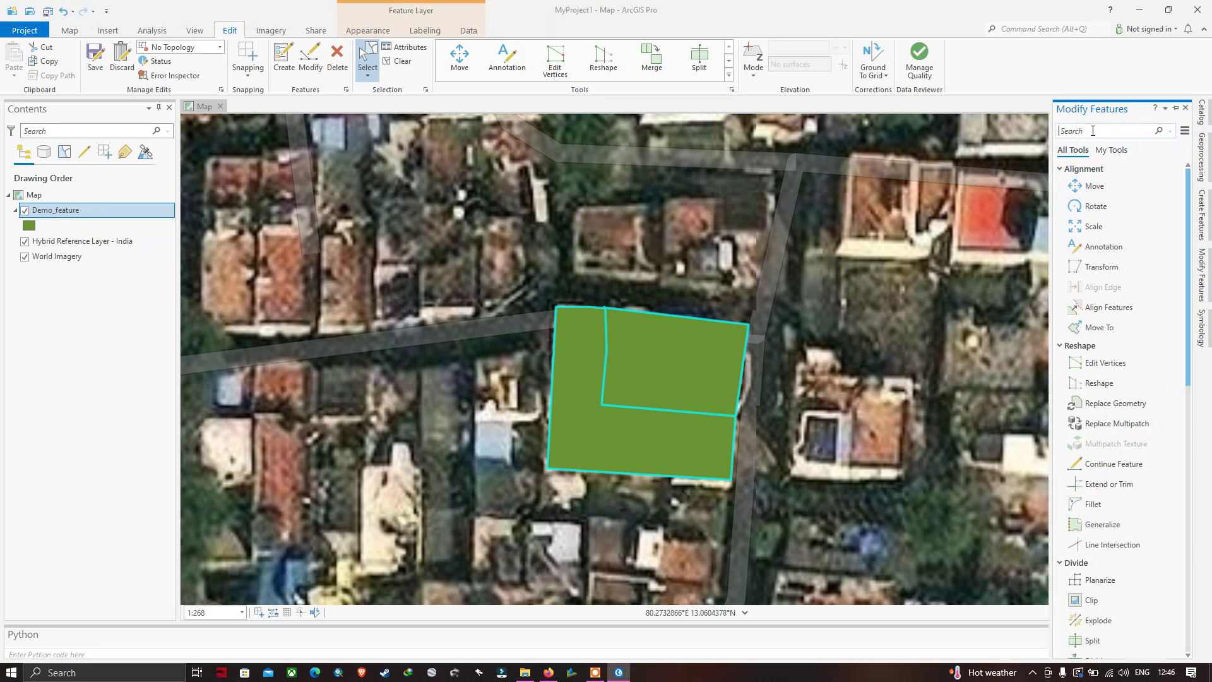
pyautogui.write('Merge')
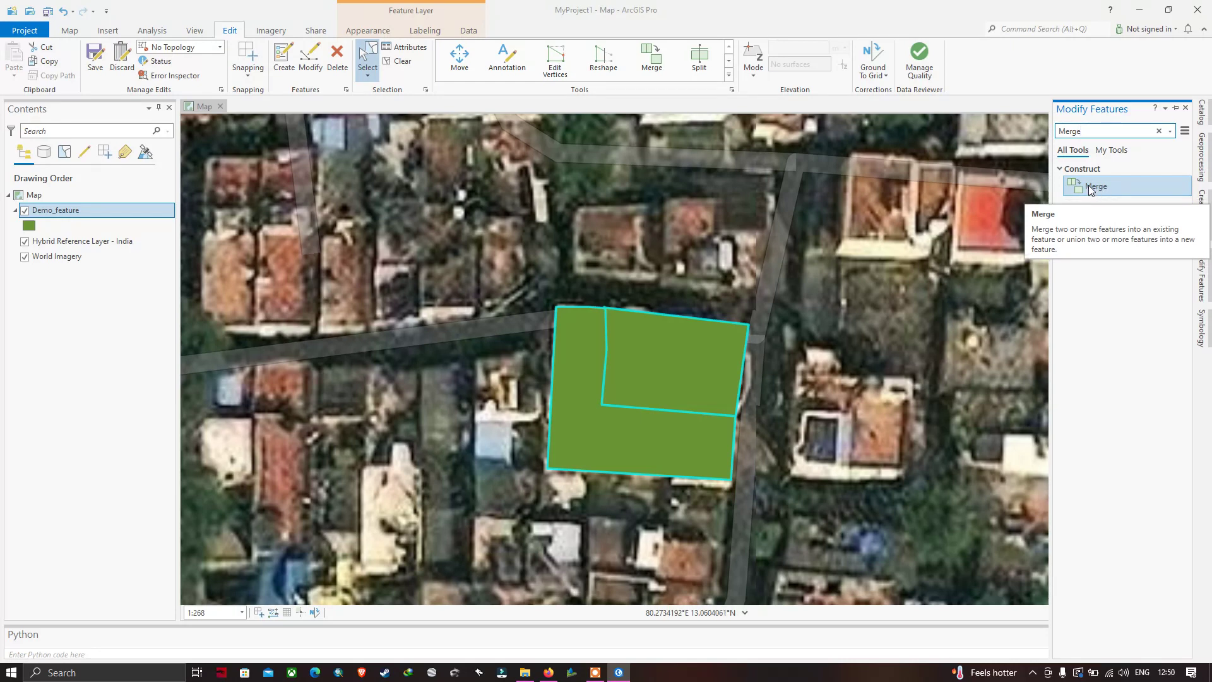
# - Merge the two selected Demo_feature polygons into a single feature with the Merge tool
pyautogui.click(1088, 185)
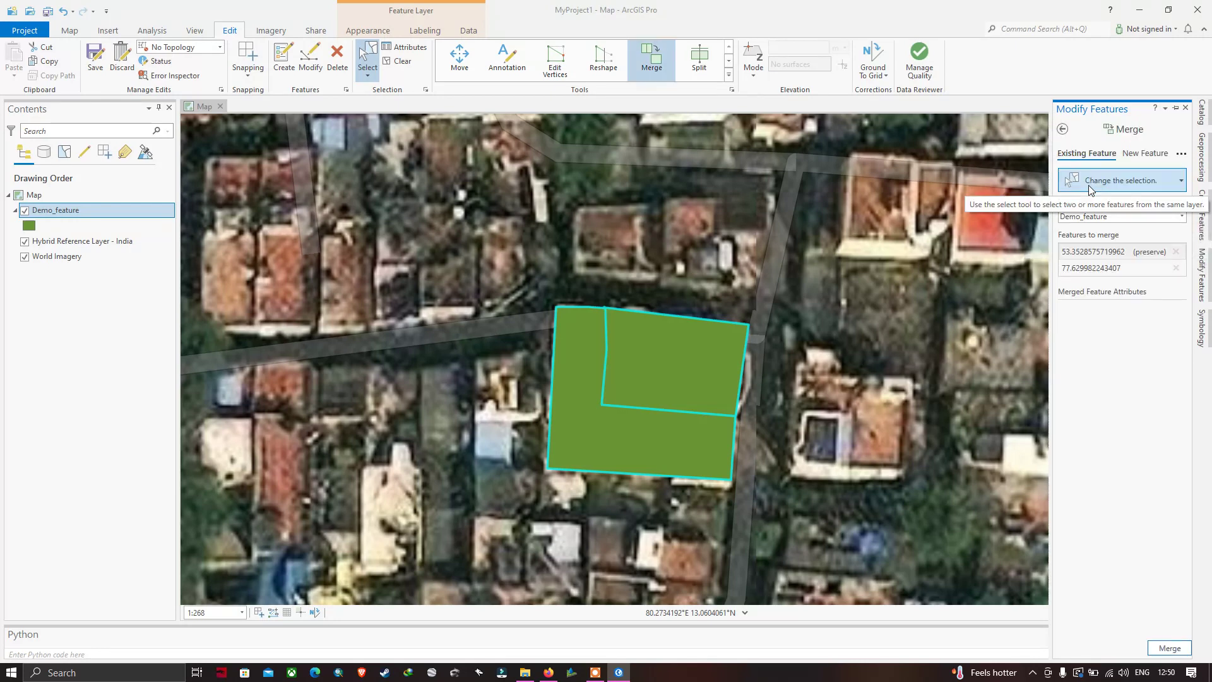
pyautogui.click(1117, 219)
pyautogui.click(1102, 231)
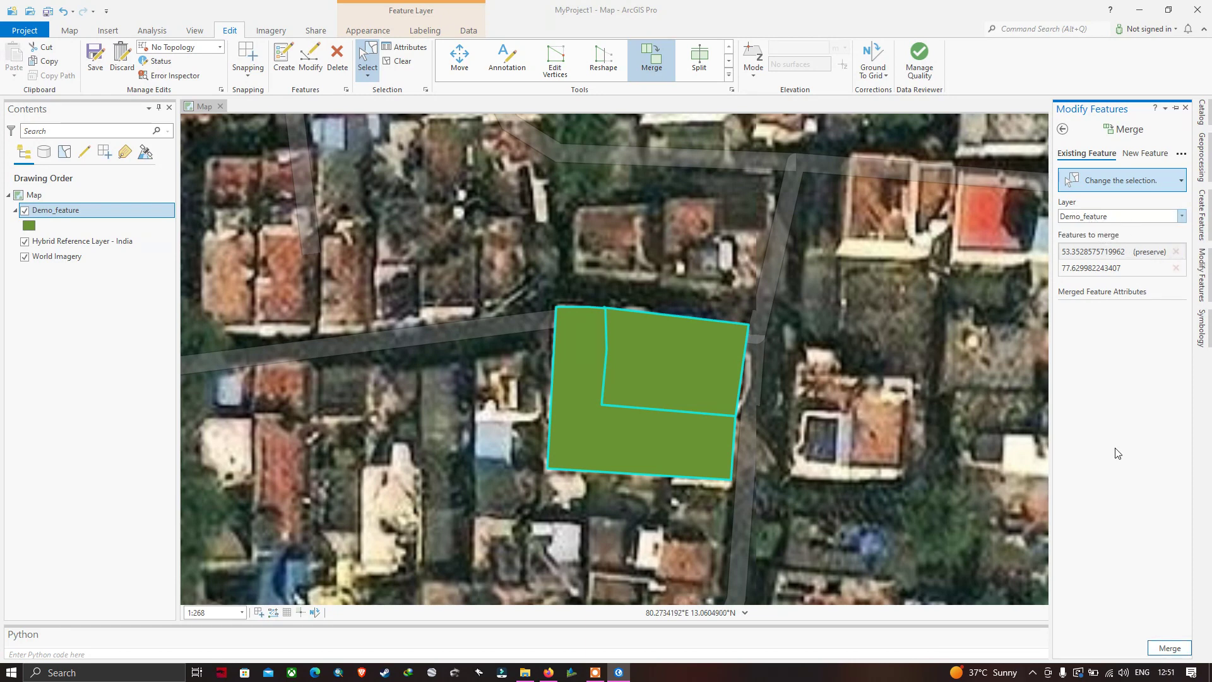
pyautogui.click(1175, 651)
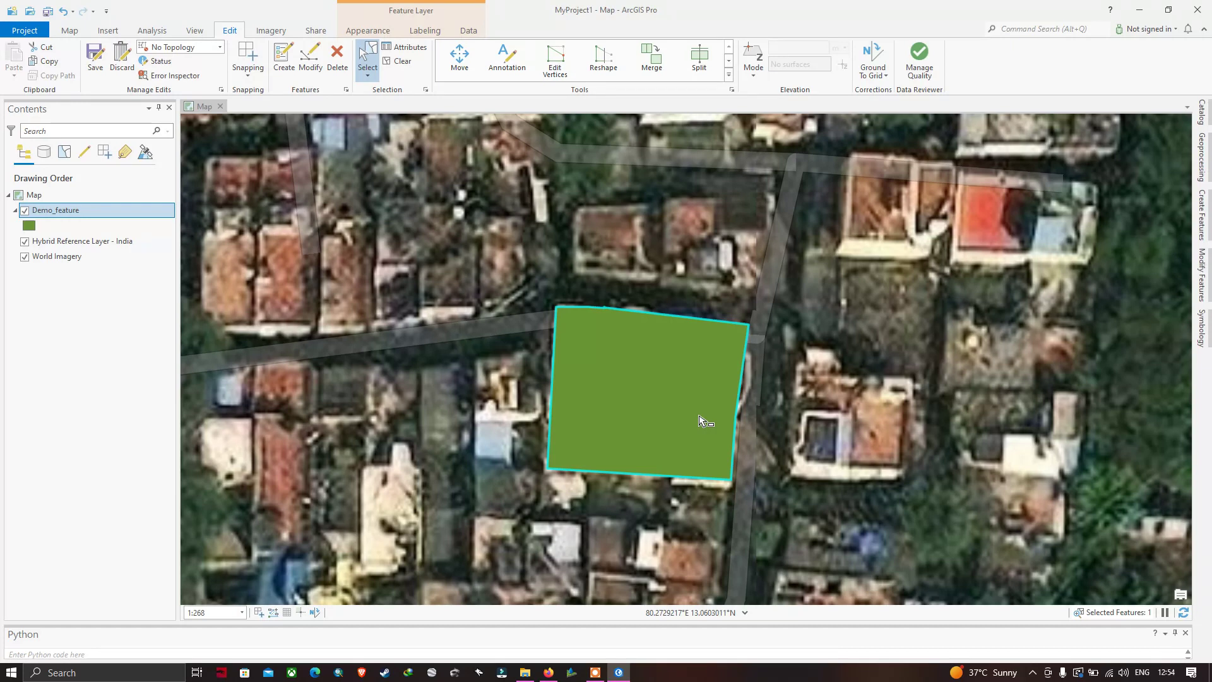
# - Activate the Split tool from the Modify Features Favorites list
pyautogui.click(313, 64)
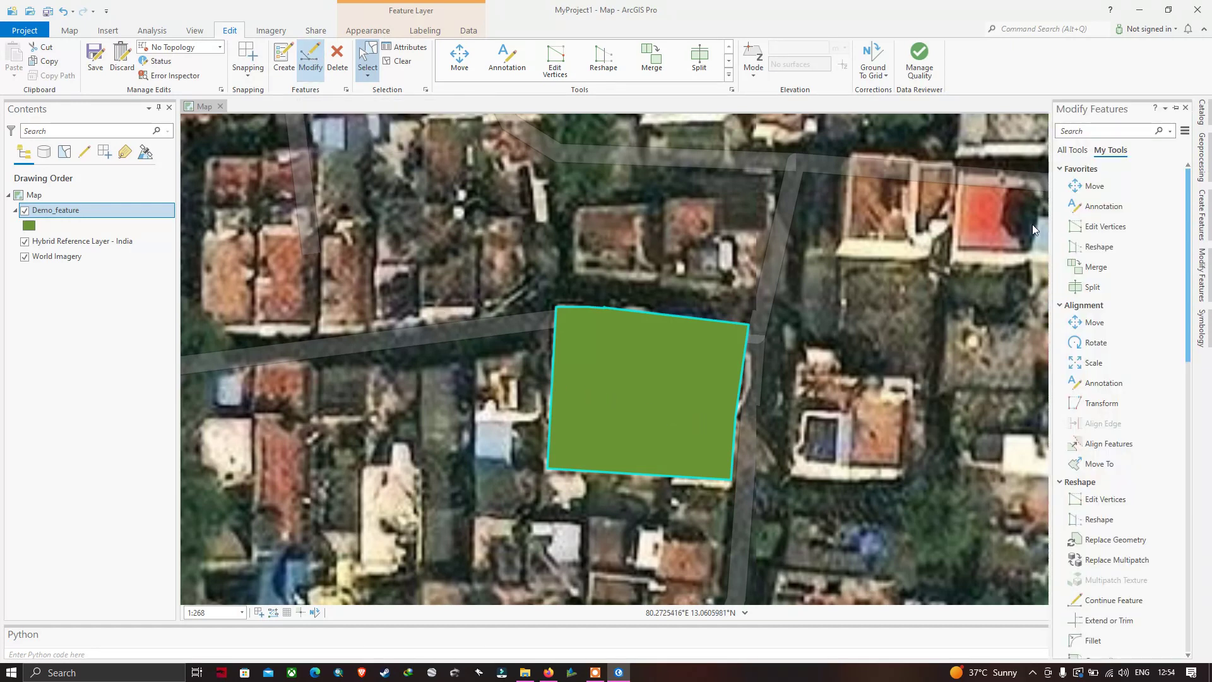
pyautogui.click(1092, 288)
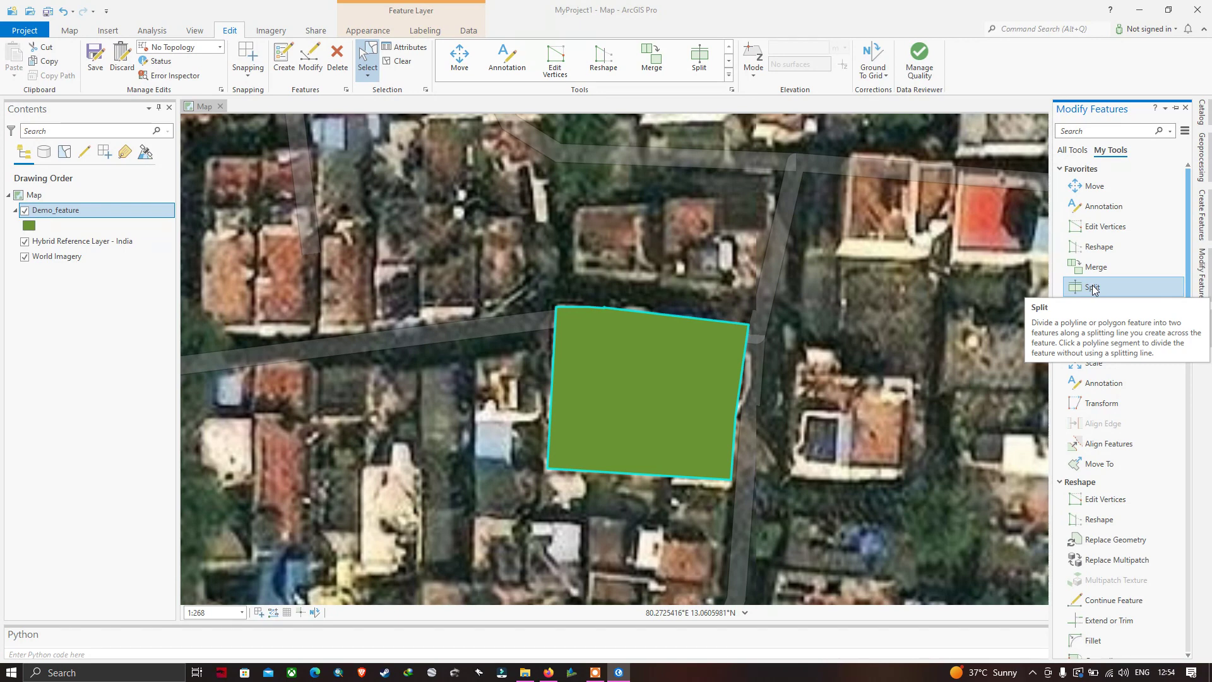
pyautogui.click(1092, 287)
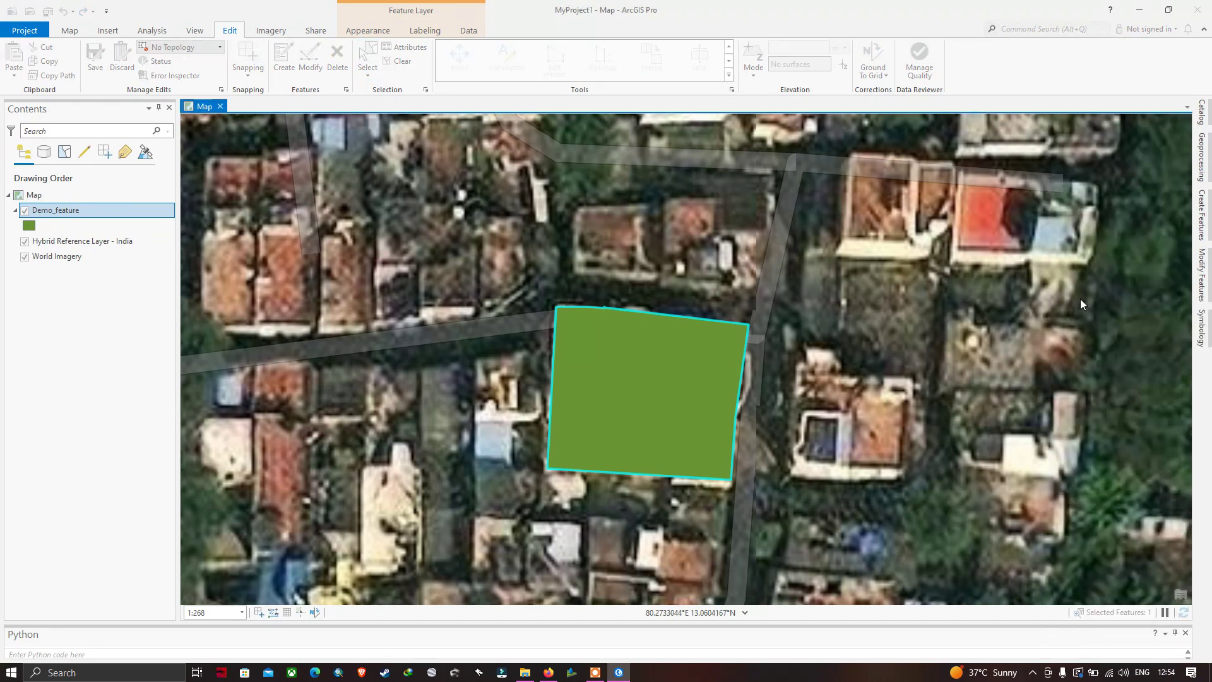
pyautogui.click(1200, 272)
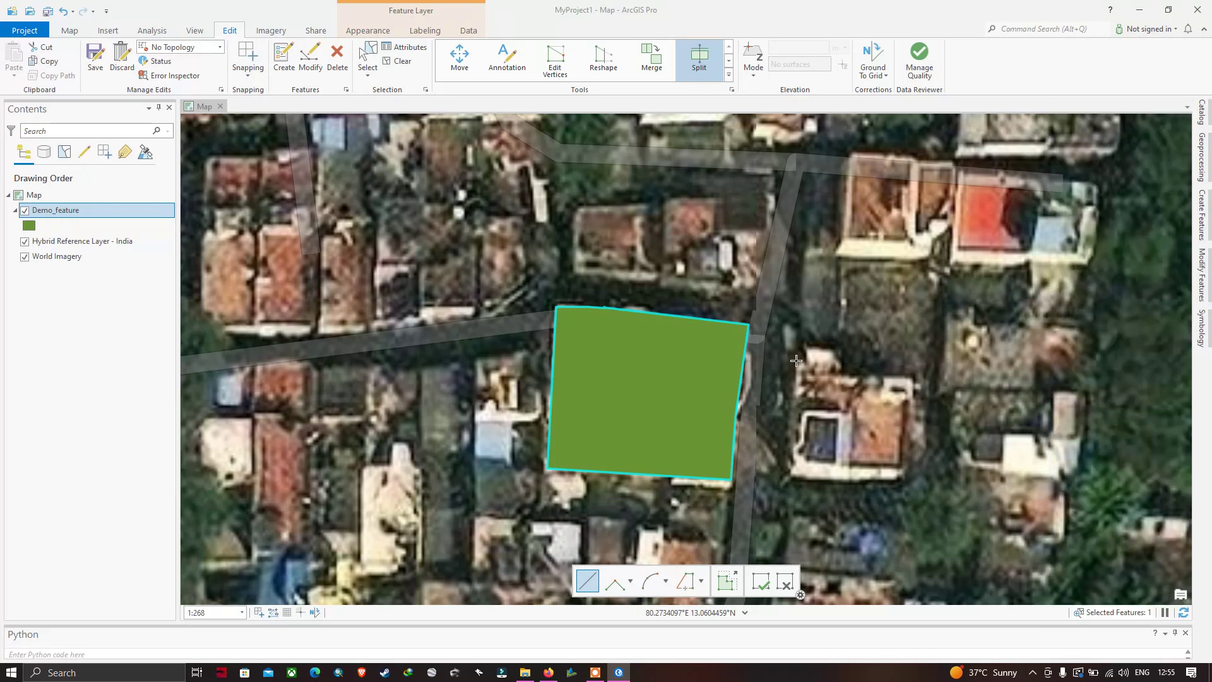
# - Draw a split line from the top edge via an interior corner to the right edge
pyautogui.click(650, 313)
pyautogui.click(642, 399)
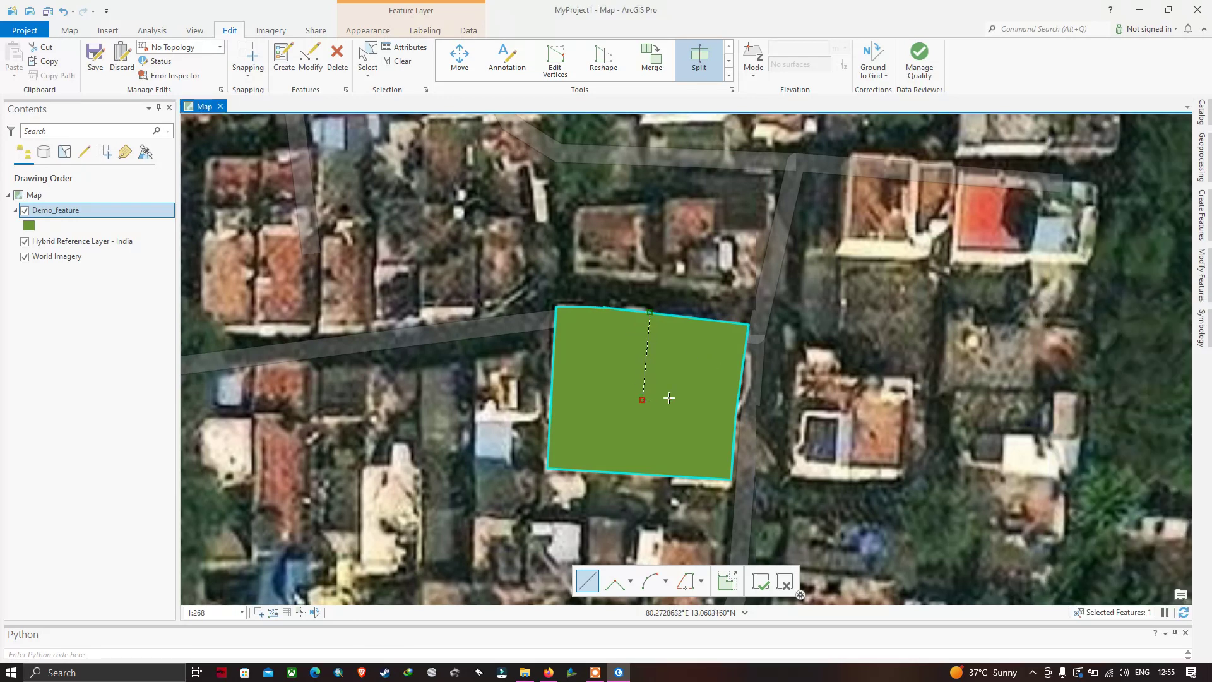
pyautogui.click(737, 407)
pyautogui.doubleClick(740, 403)
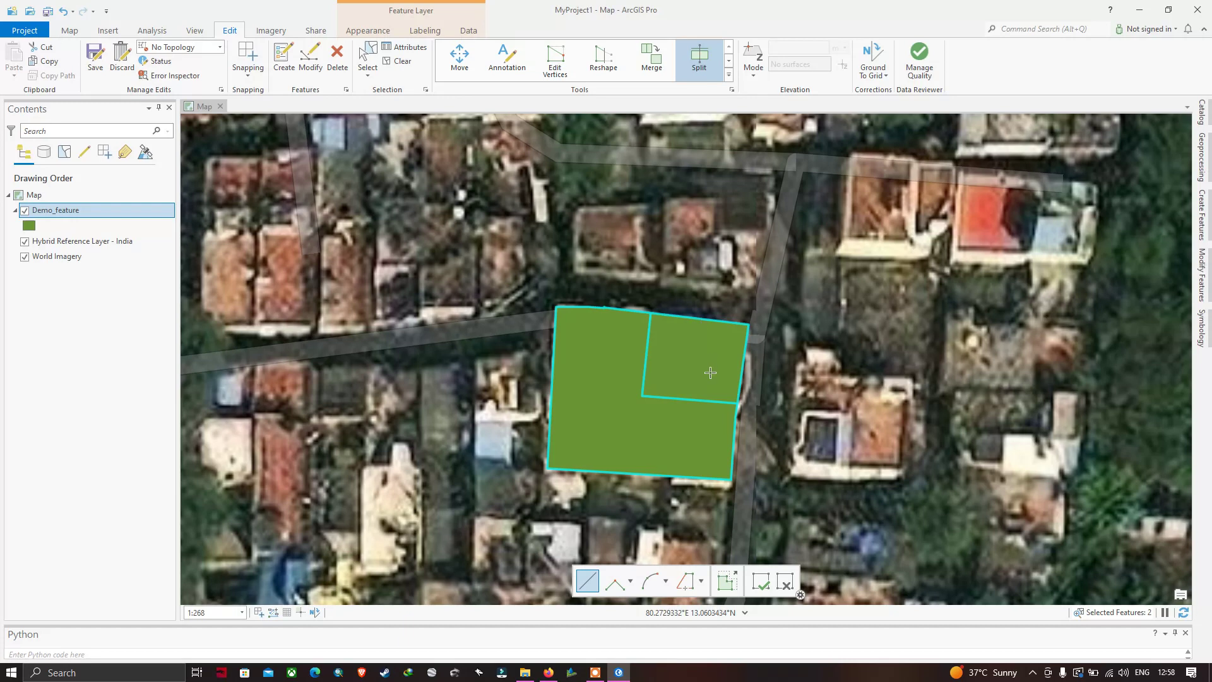
pyautogui.click(66, 12)
pyautogui.click(64, 11)
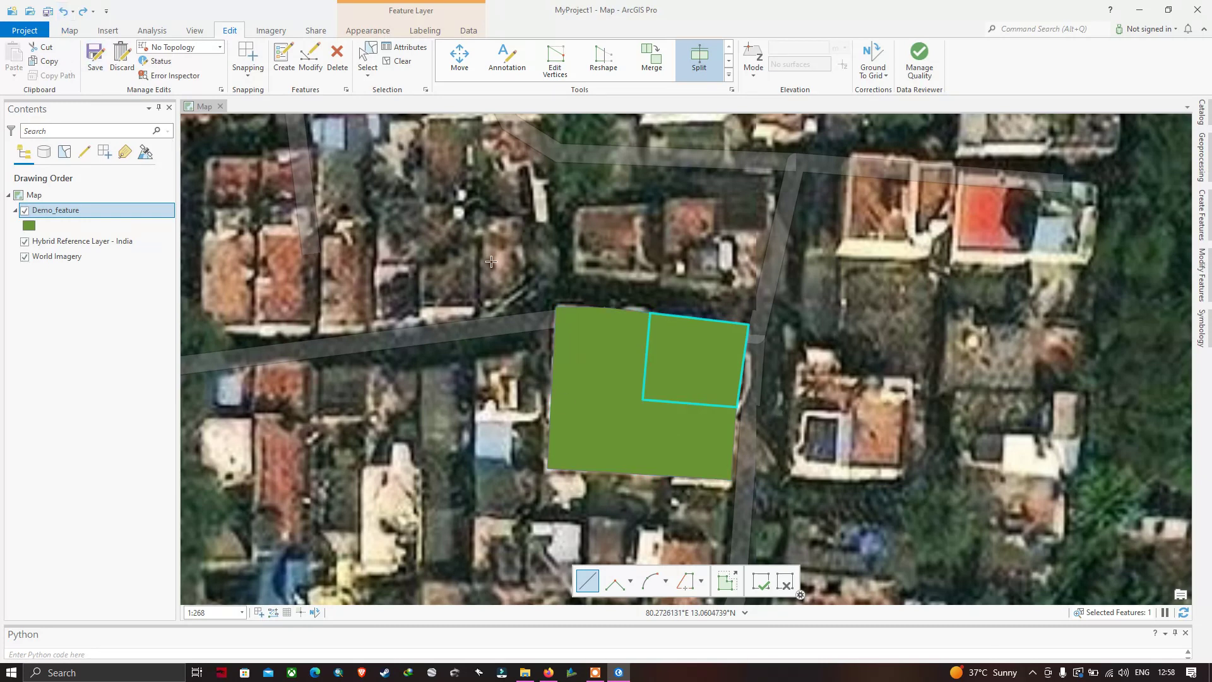